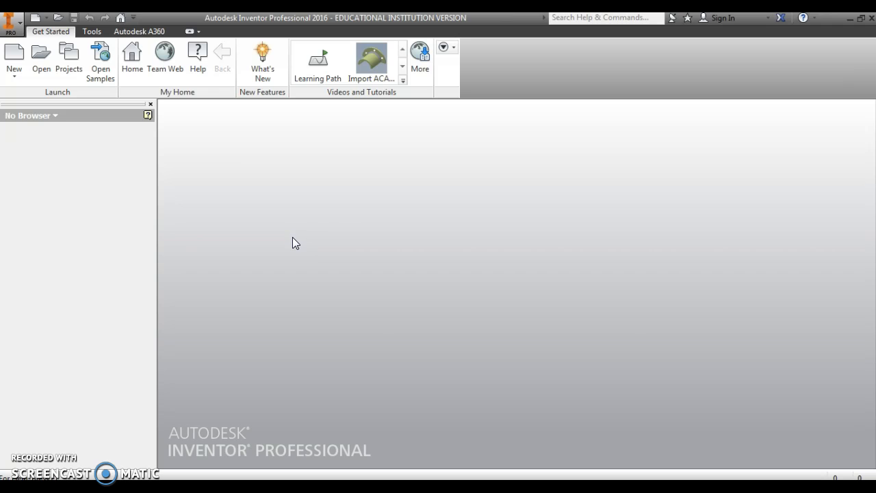
Create a new drawing from the Standard.idw template
click(319, 242)
click(14, 74)
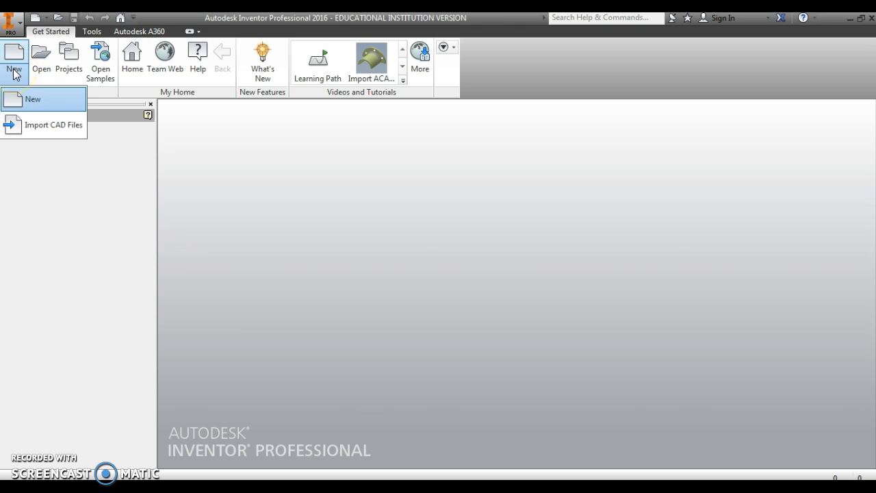
click(31, 101)
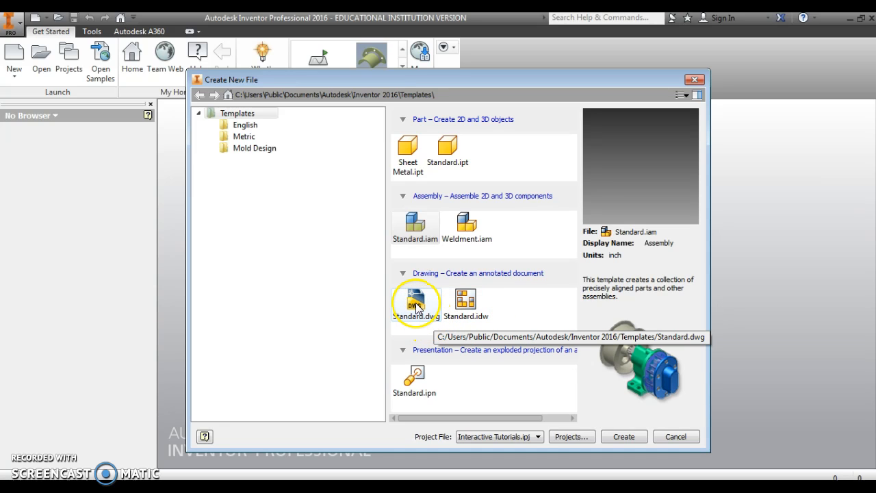
click(469, 303)
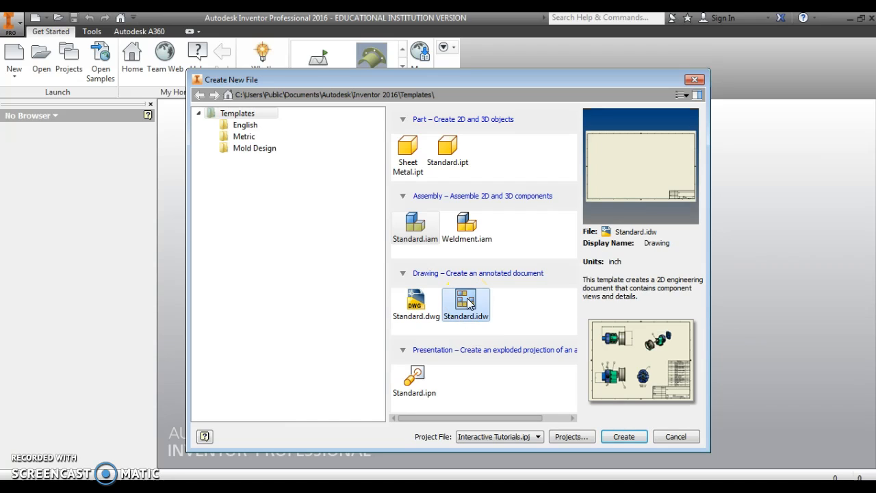
click(625, 439)
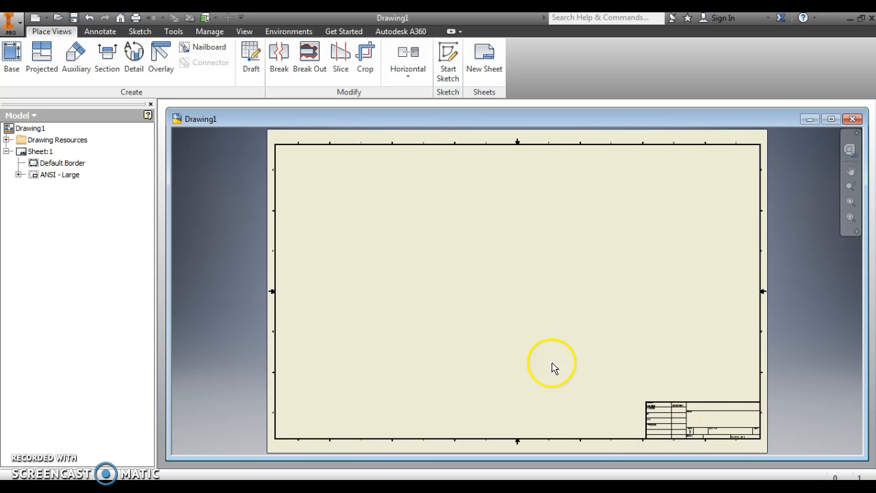
Change the size of Sheet:1 to B
right_click(38, 154)
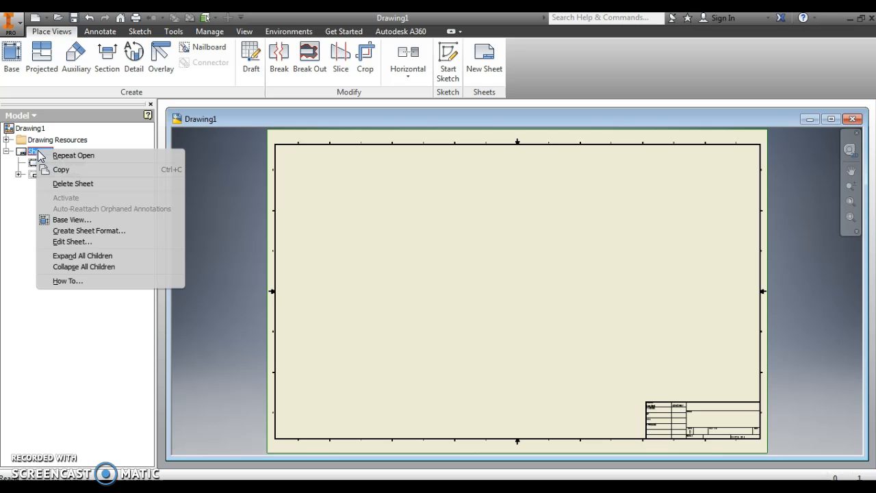
click(68, 244)
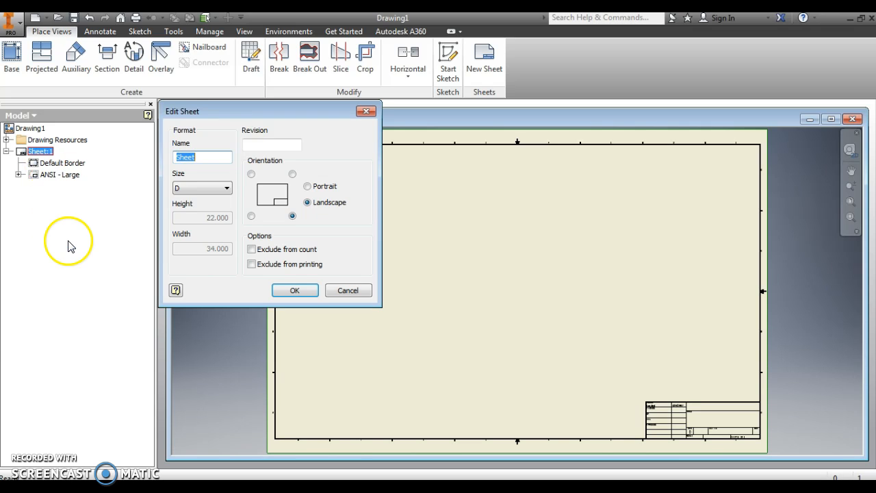
click(228, 189)
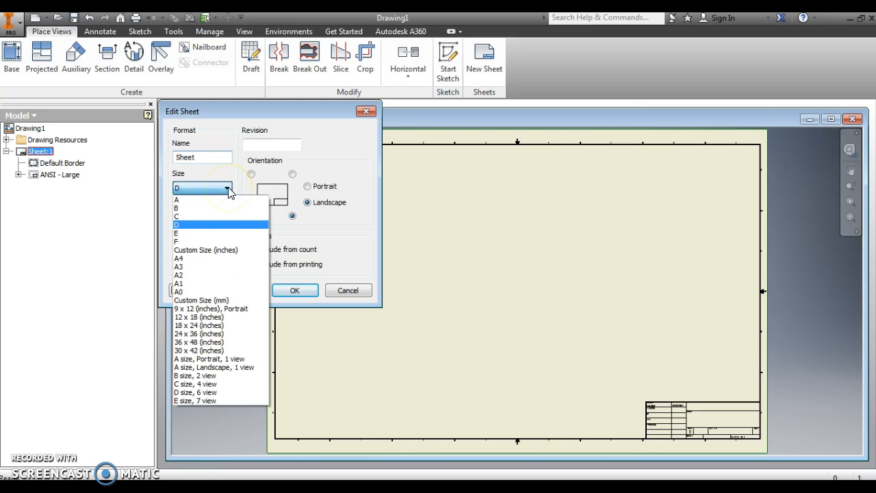
click(193, 209)
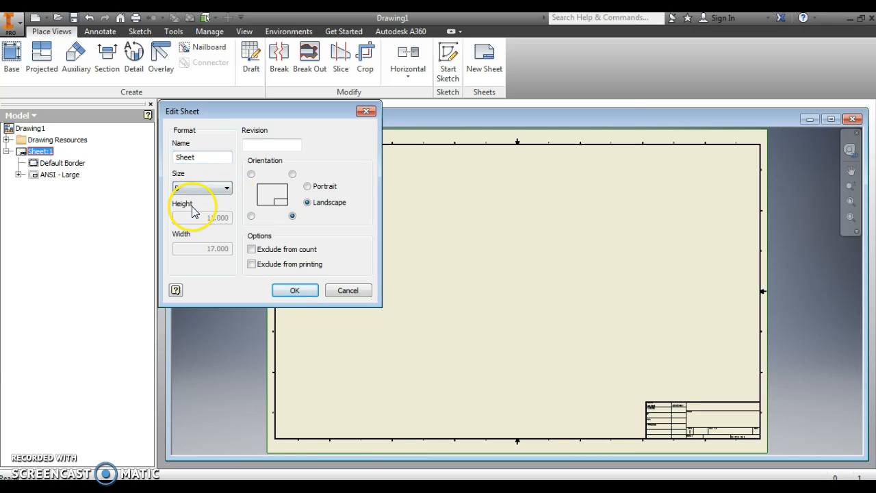
click(293, 291)
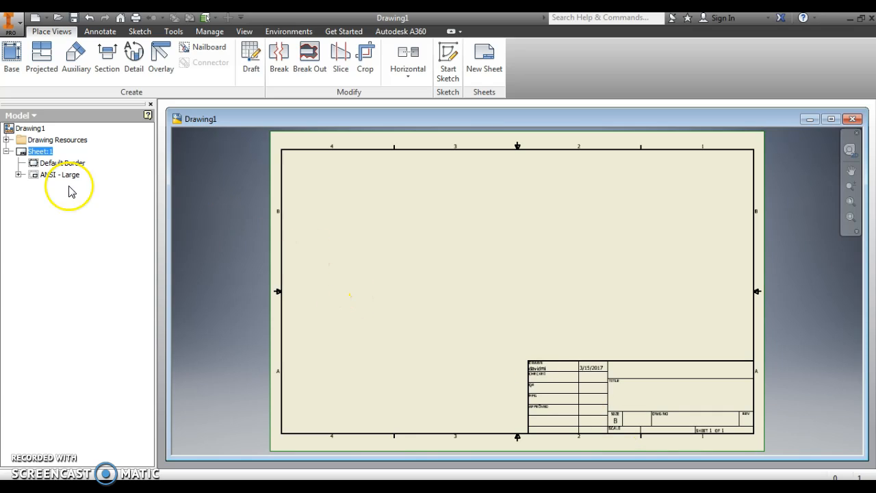
Open the drawing's iProperties summary and complete the author's name
right_click(32, 130)
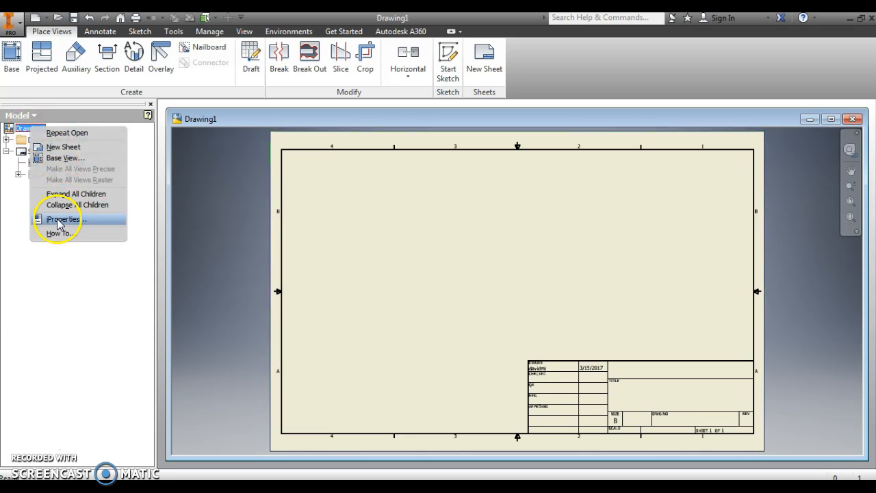
click(60, 220)
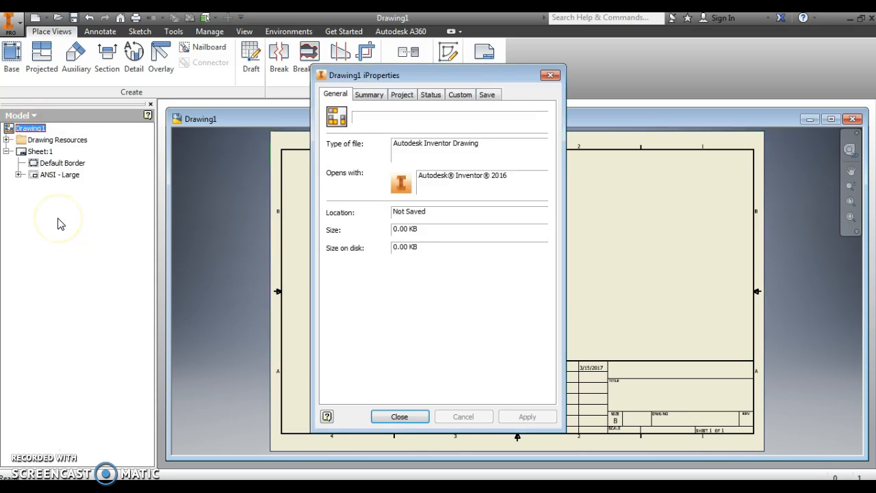
click(370, 95)
click(420, 149)
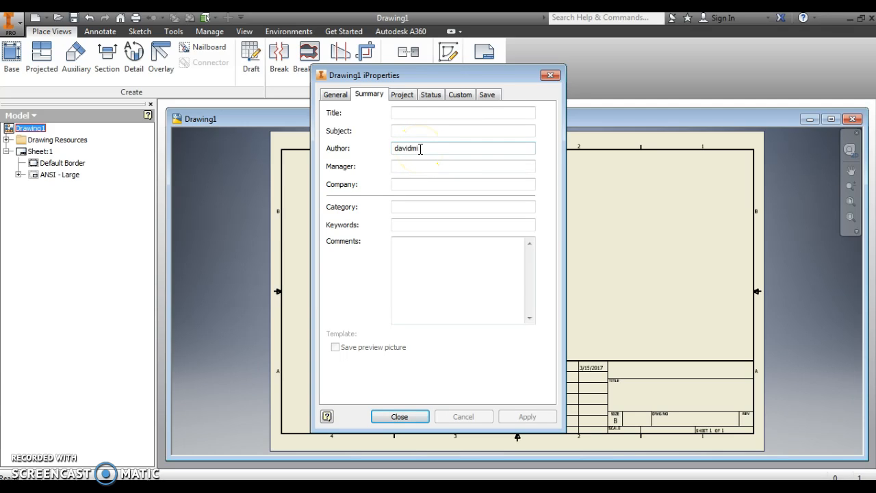
click(453, 148)
text(chael)
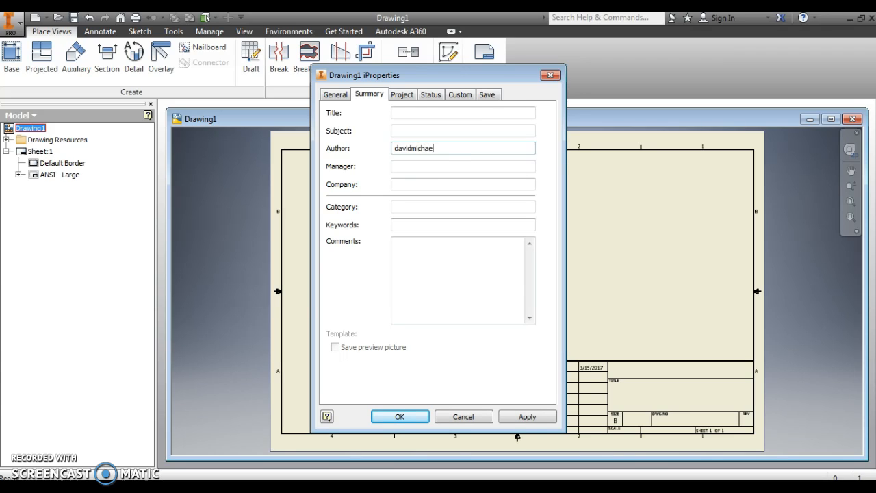
Enter "Puzzle Piece 1" as the drawing's title and "Fairfield High School" as the company
click(400, 111)
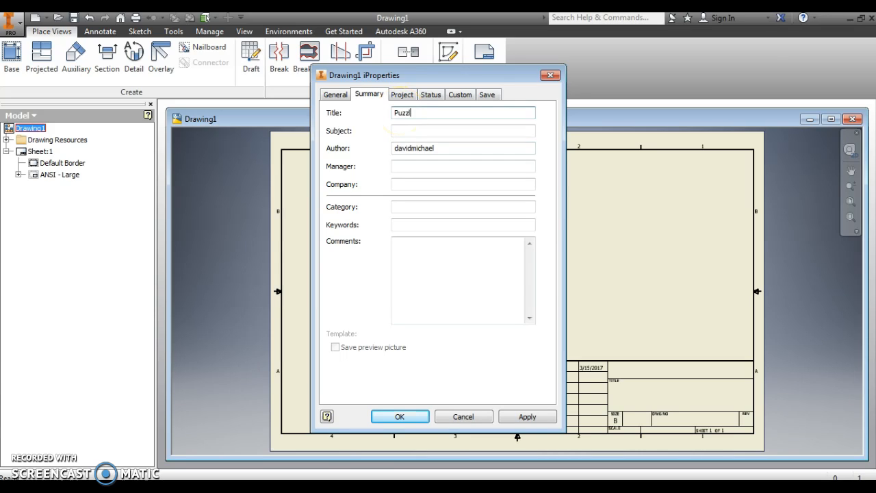
text(Puzzle Piece 1)
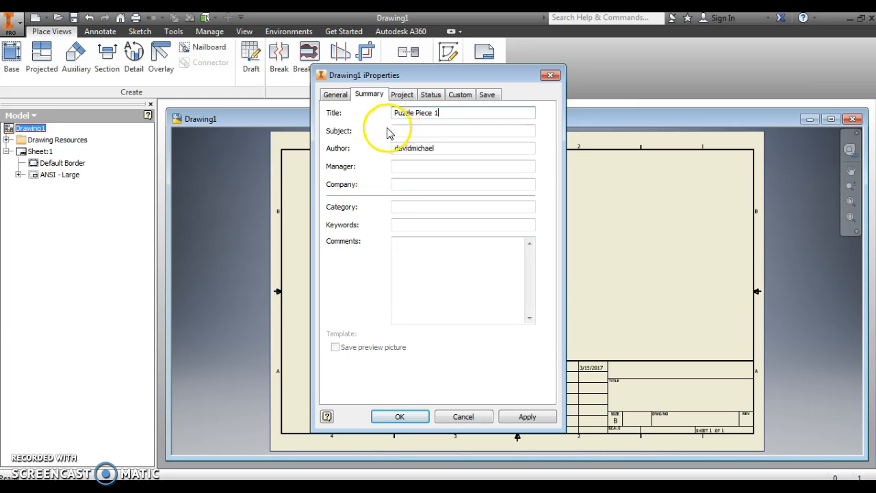
click(401, 167)
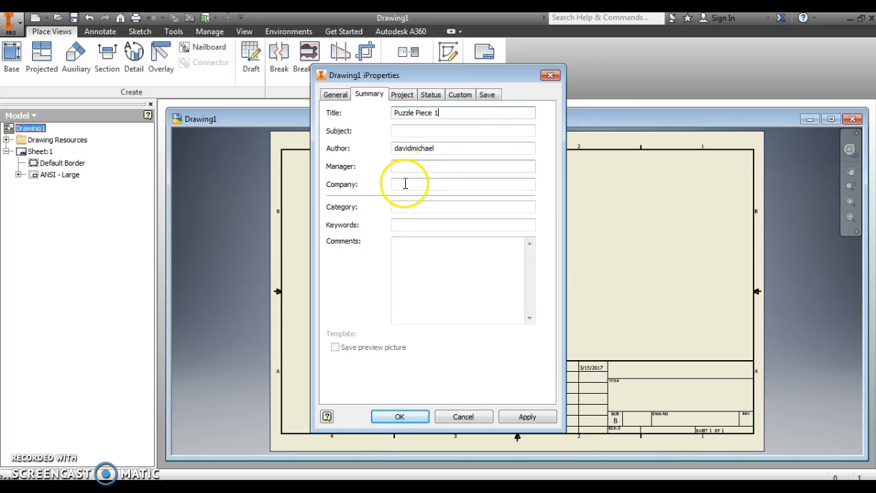
click(401, 184)
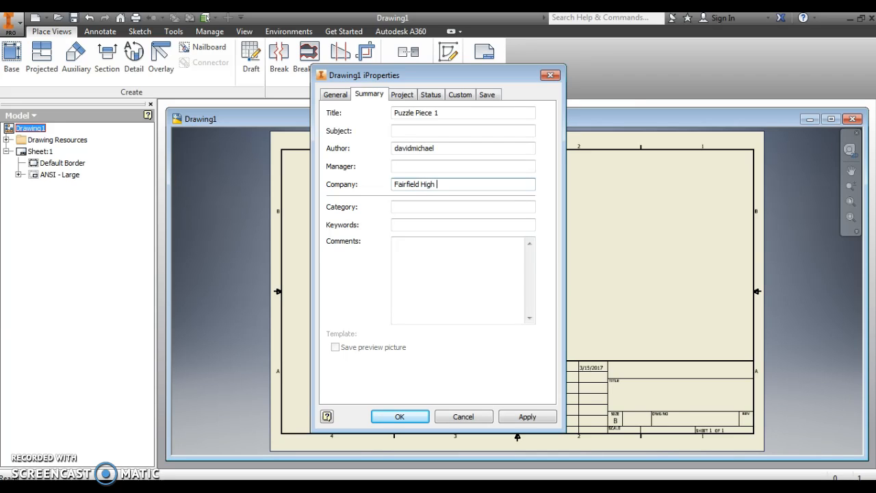
text(l)
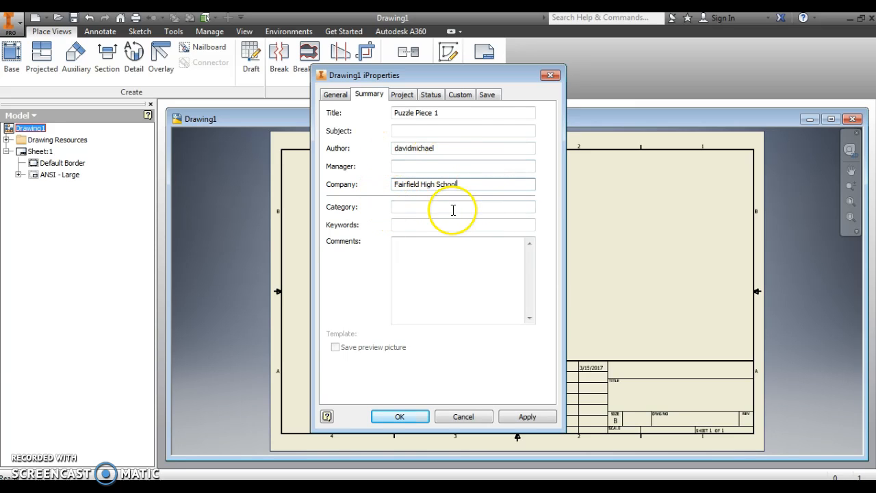
Indent the title and company entries with leading spaces, apply the iProperties and close them
click(394, 114)
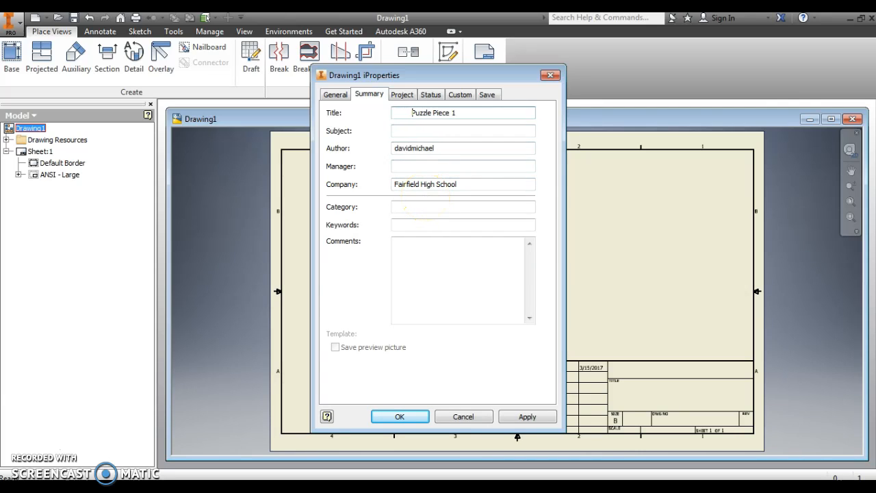
click(394, 183)
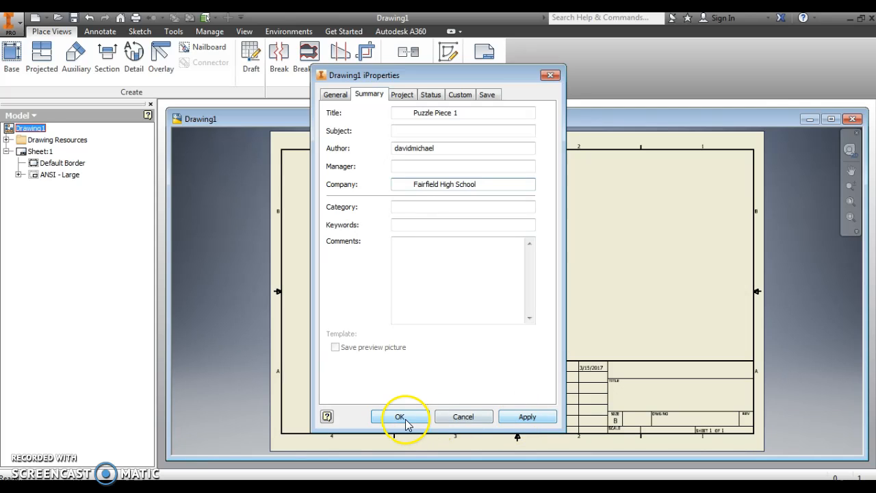
click(525, 418)
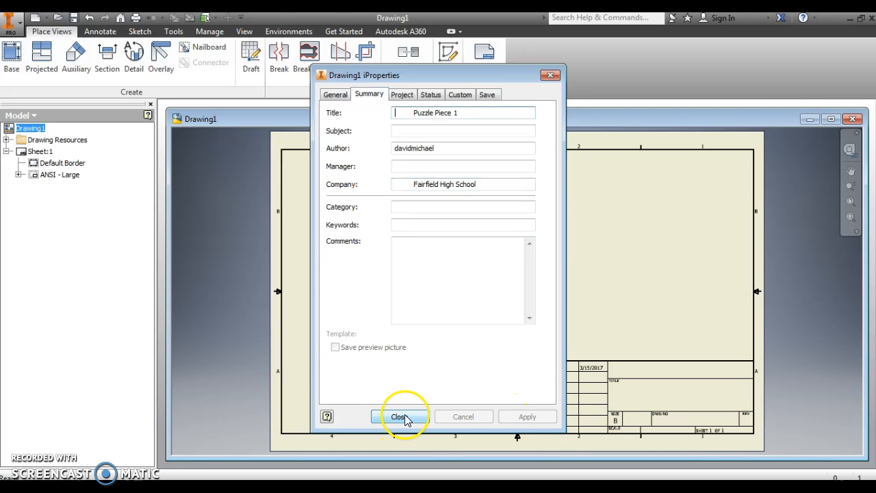
click(400, 417)
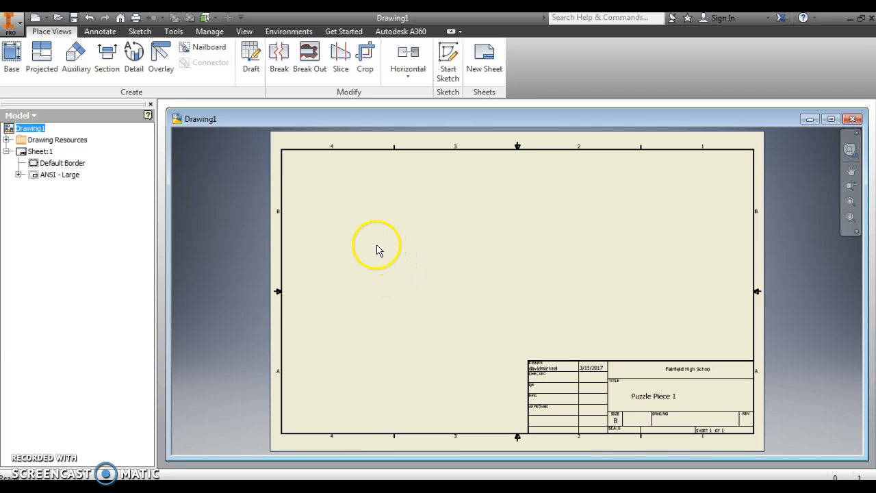
Start a base view and load the assembly Puzzle piece 1.iam from the Daves Inventor Parts folder, accepting its current location
click(11, 55)
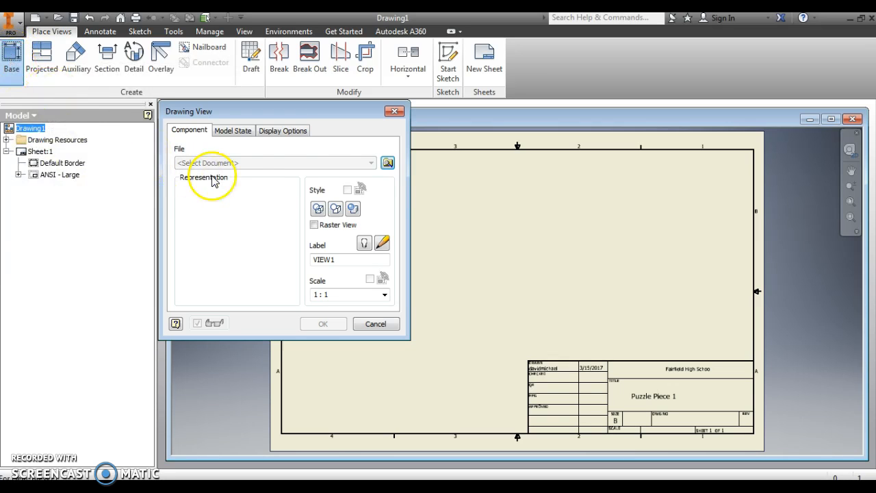
click(387, 167)
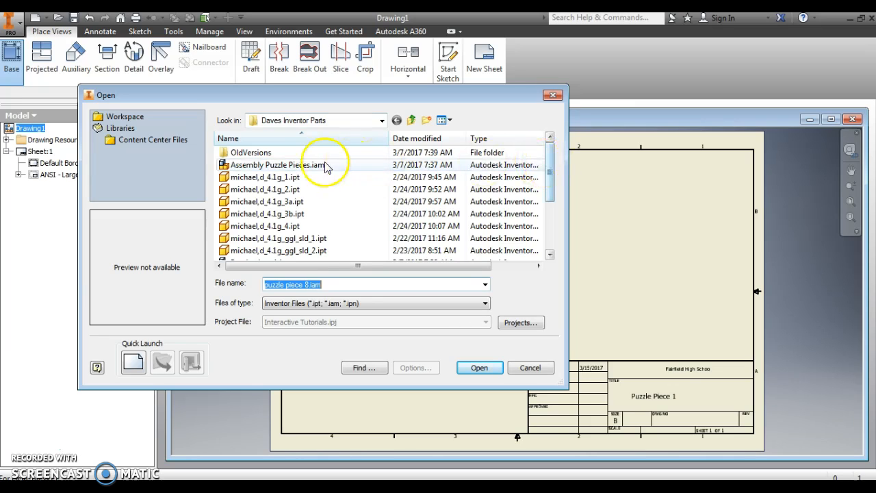
drag(549, 171, 558, 220)
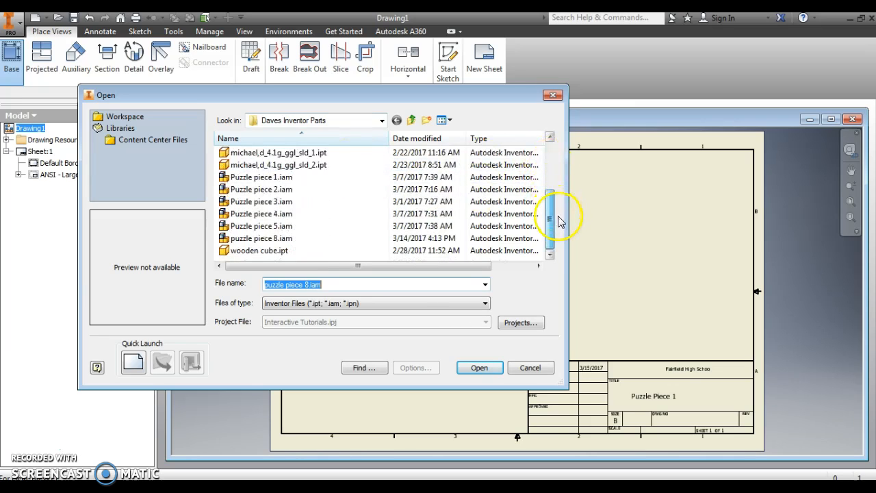
click(262, 180)
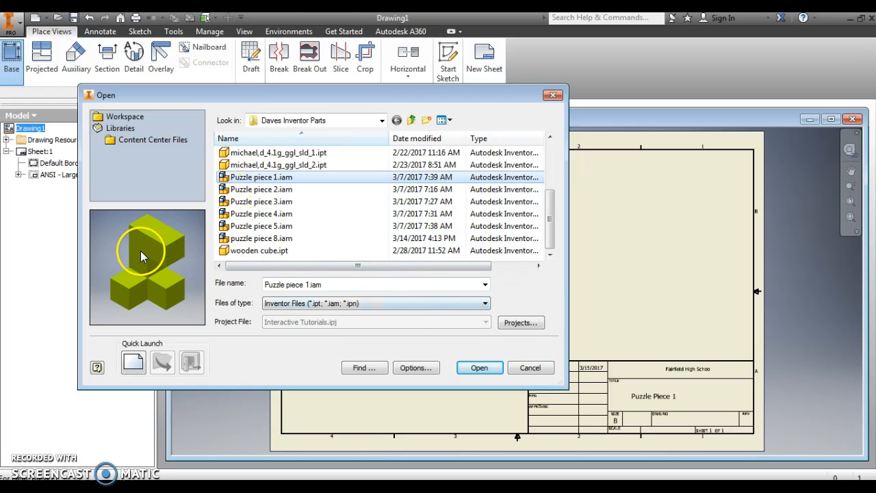
click(479, 370)
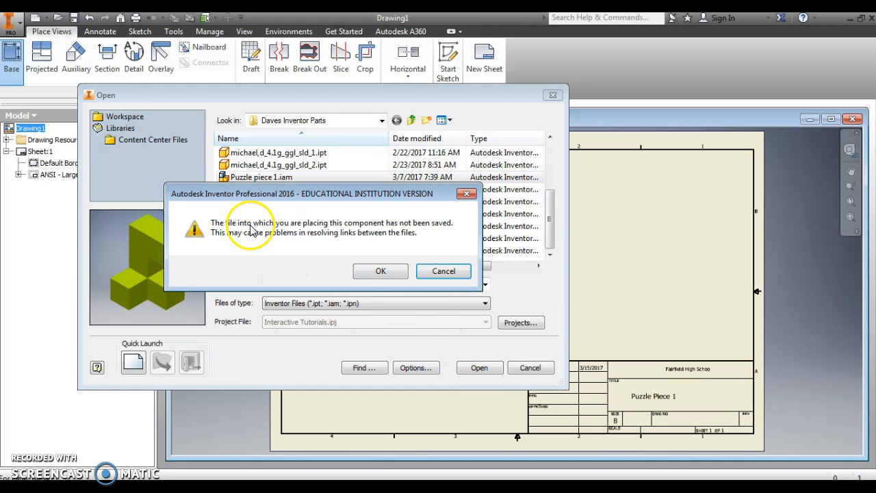
click(377, 271)
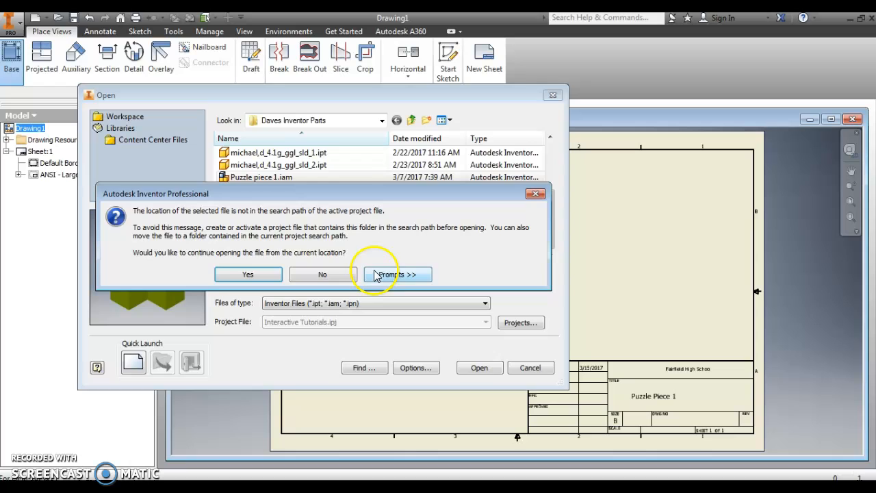
click(239, 274)
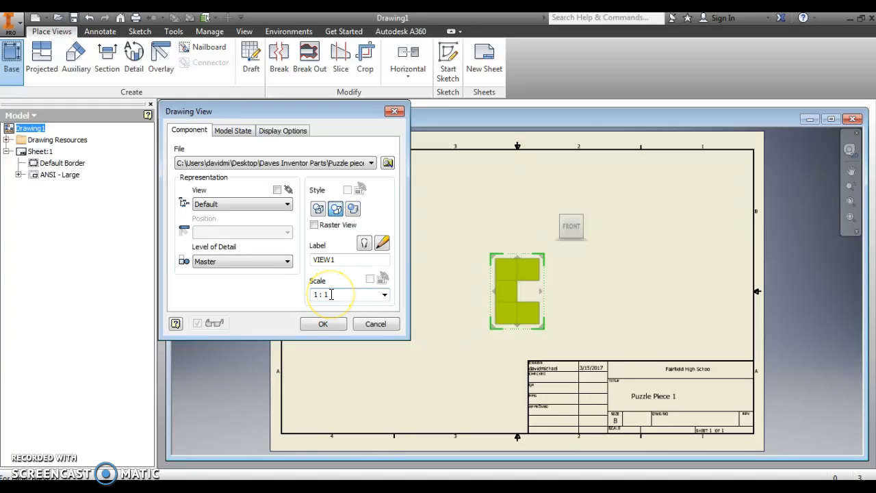
Try the top orientation for the base view, return it to the front orientation and place it on the sheet
click(335, 259)
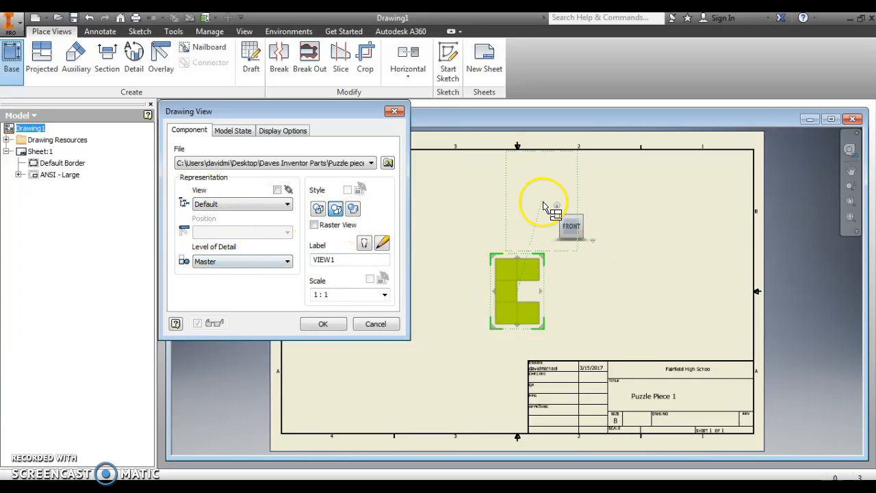
mouse_move(593, 237)
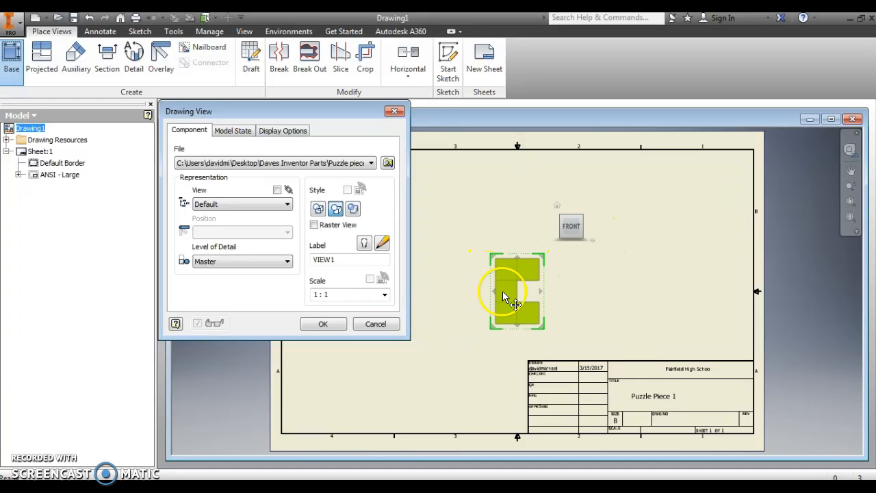
click(555, 226)
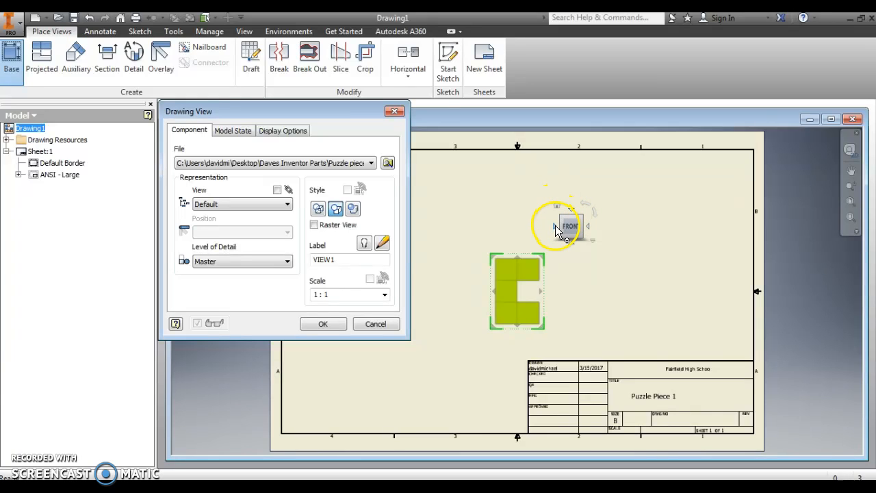
drag(554, 226, 573, 214)
click(574, 215)
click(573, 242)
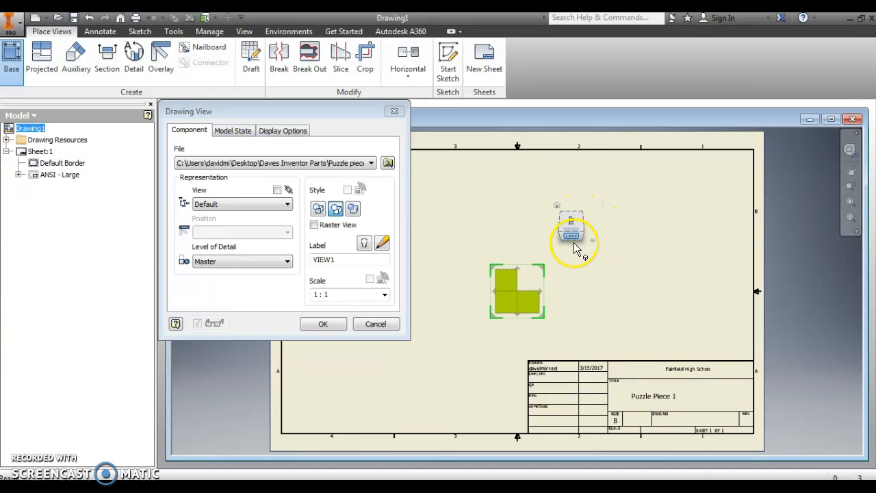
click(589, 228)
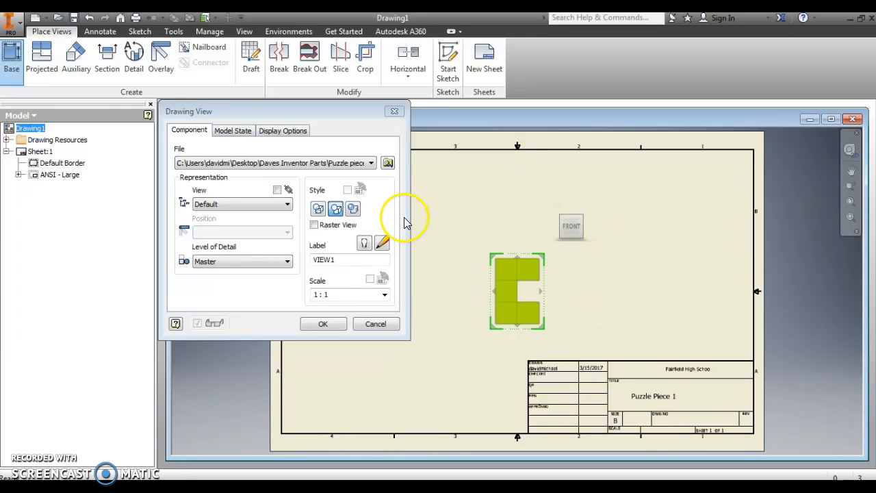
click(322, 325)
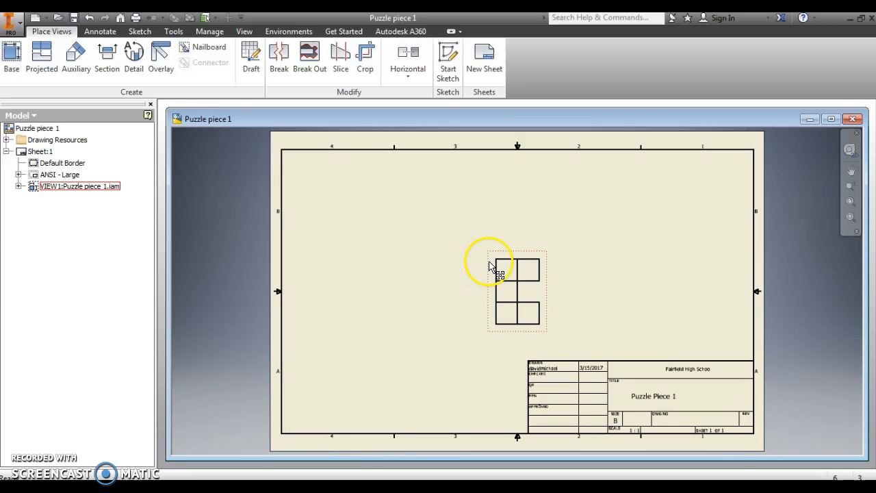
Move the base view to the left part of the sheet and position projected top and right side views from it
mouse_move(488, 266)
mouse_down()
mouse_move(415, 260)
mouse_move(356, 276)
mouse_move(346, 270)
mouse_up()
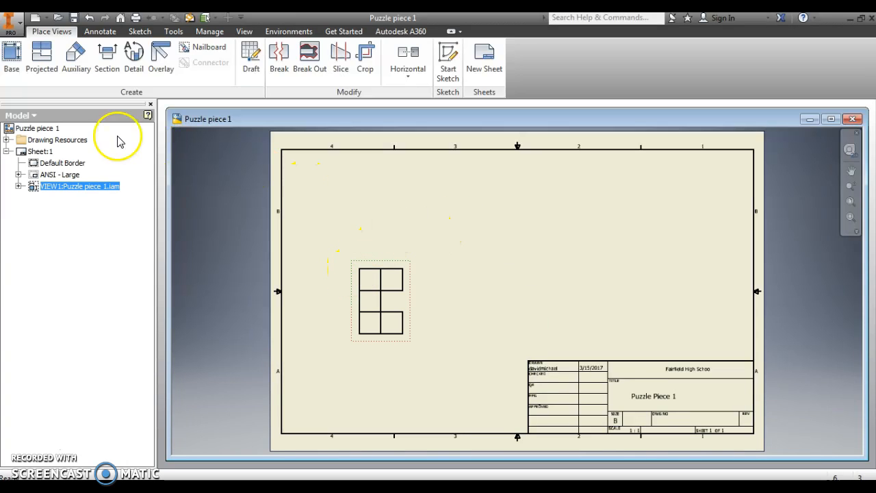
click(39, 54)
click(39, 53)
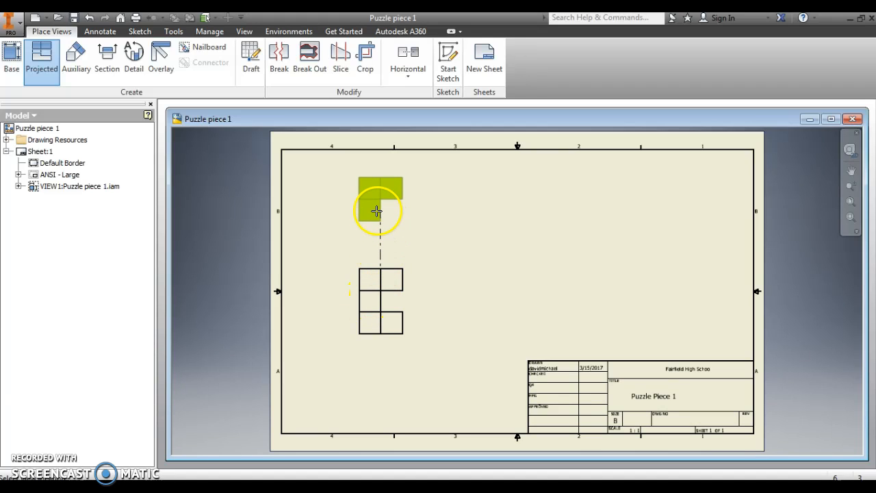
click(376, 216)
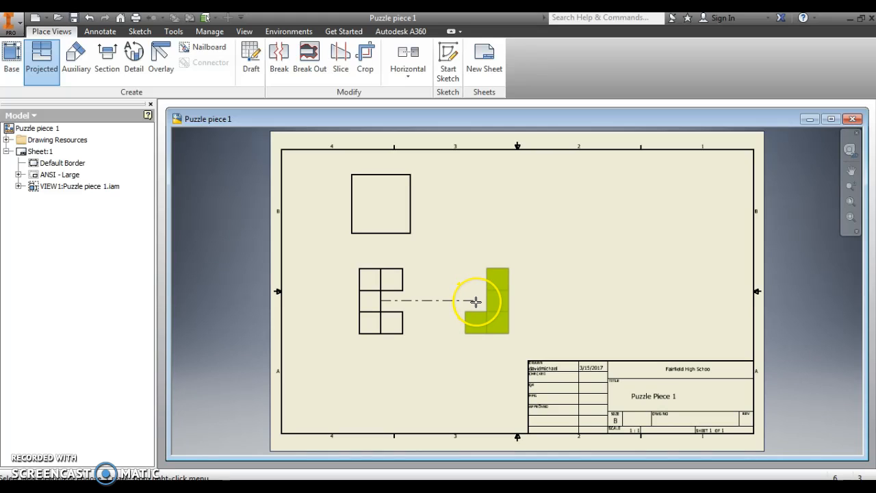
click(477, 301)
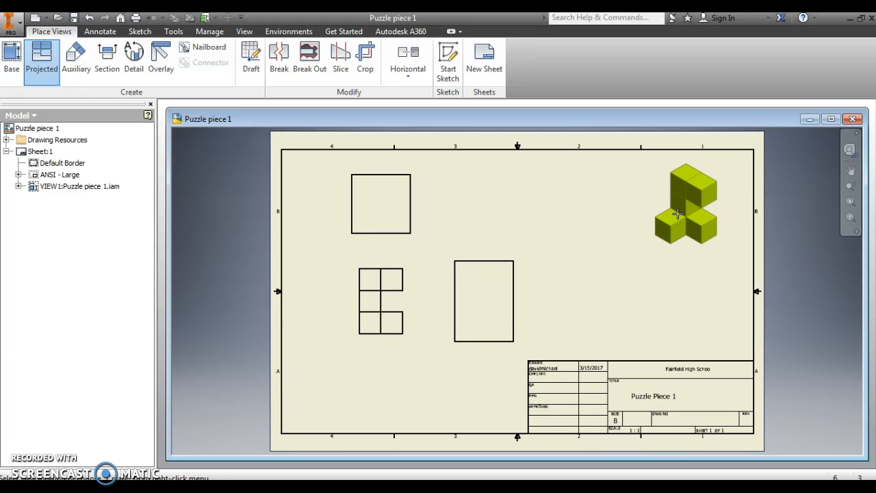
Position a projected isometric view in the sheet's upper-right corner and create all the projected views
click(673, 214)
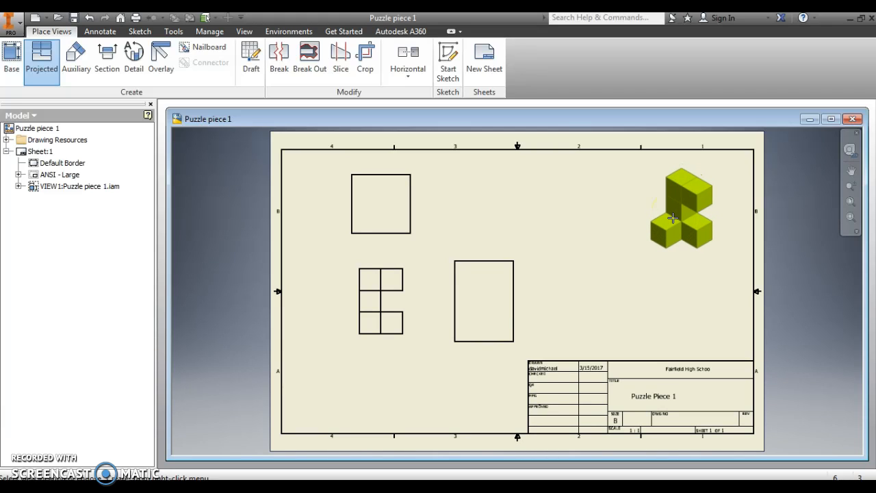
click(673, 217)
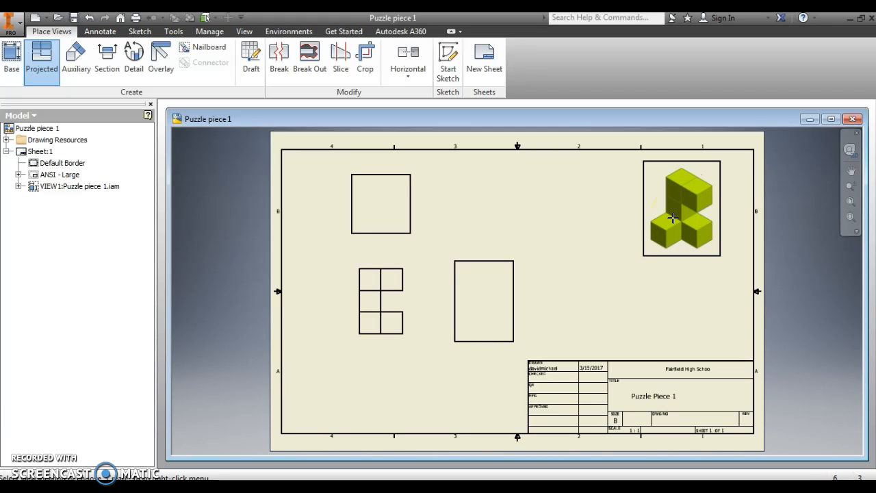
click(505, 197)
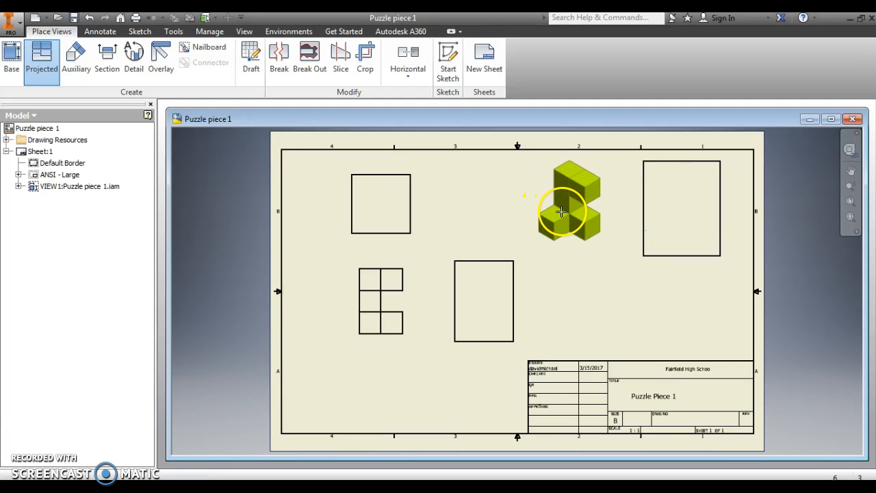
click(573, 209)
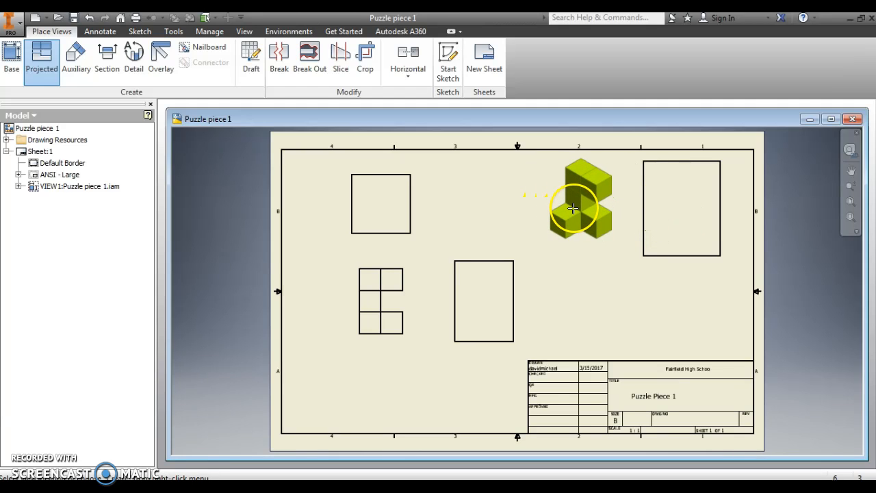
right_click(574, 208)
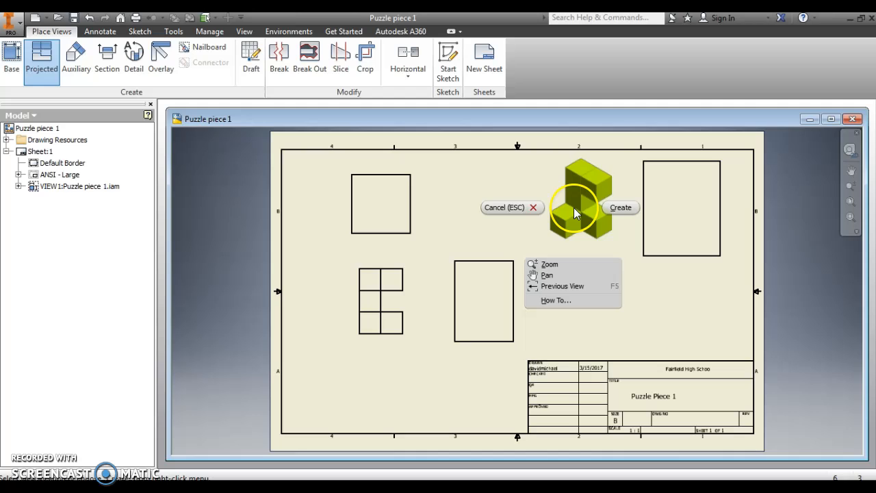
click(619, 208)
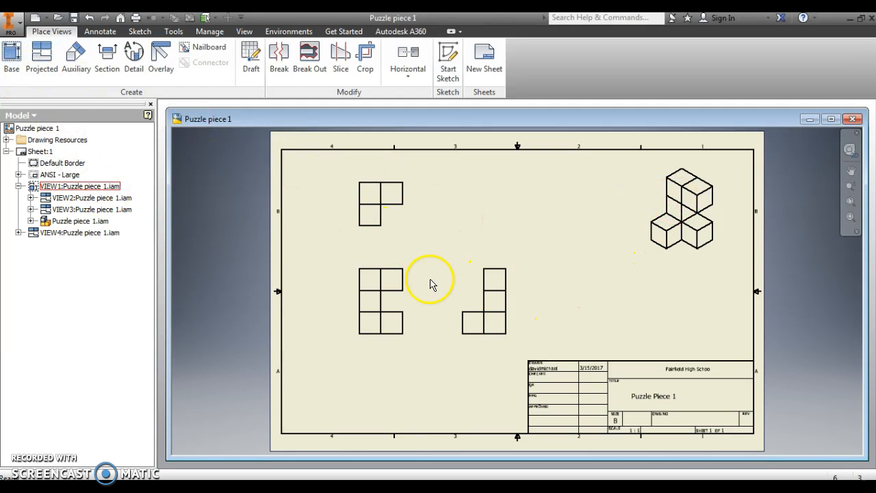
Dimension the front view's overall width above the view, keeping the default dimension text
click(36, 129)
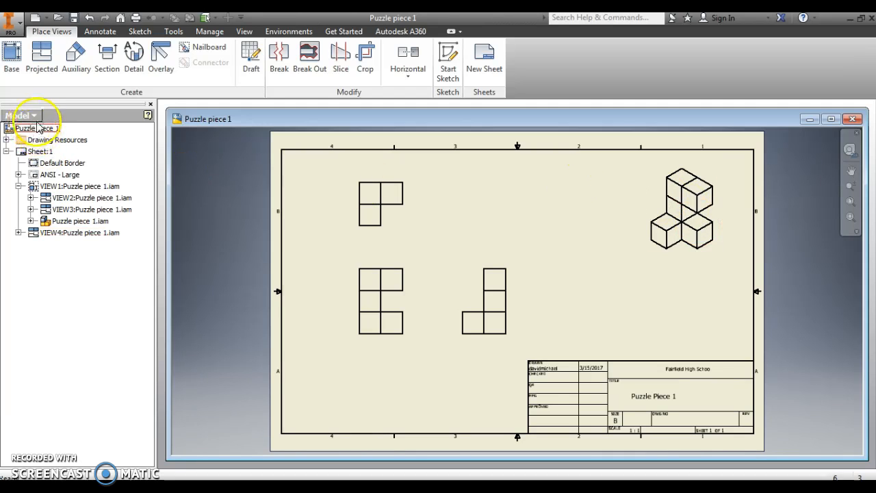
click(98, 32)
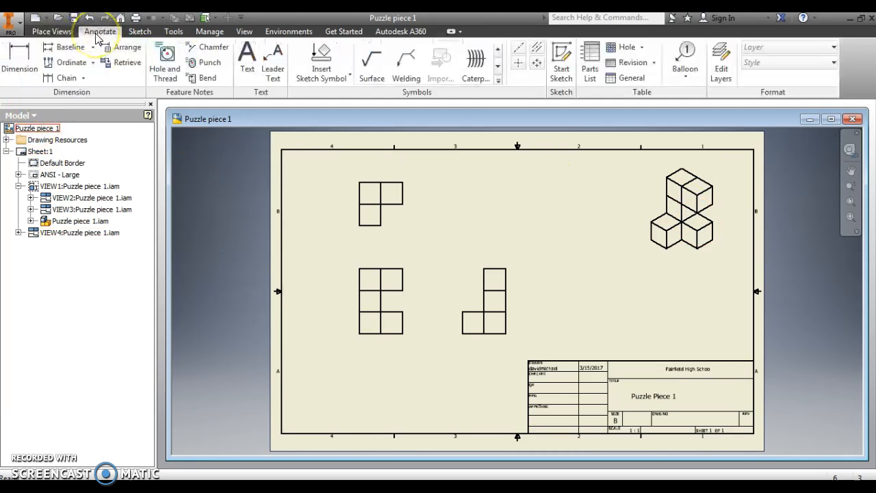
click(19, 54)
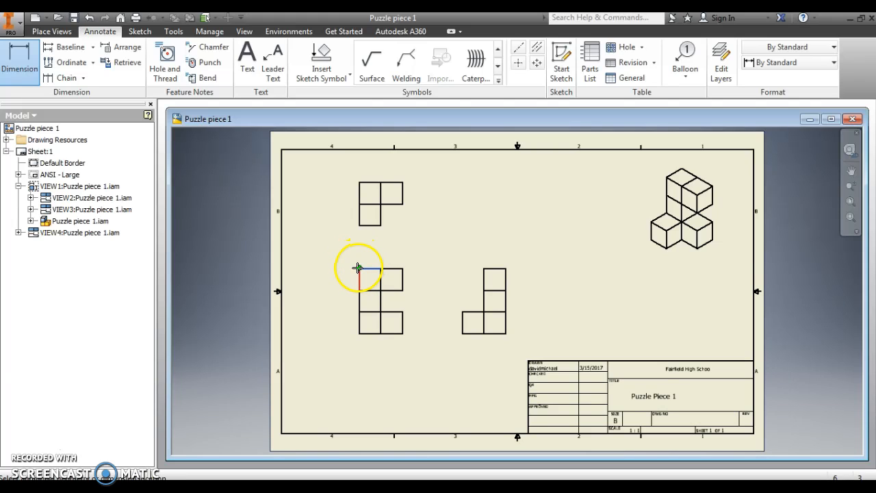
click(388, 261)
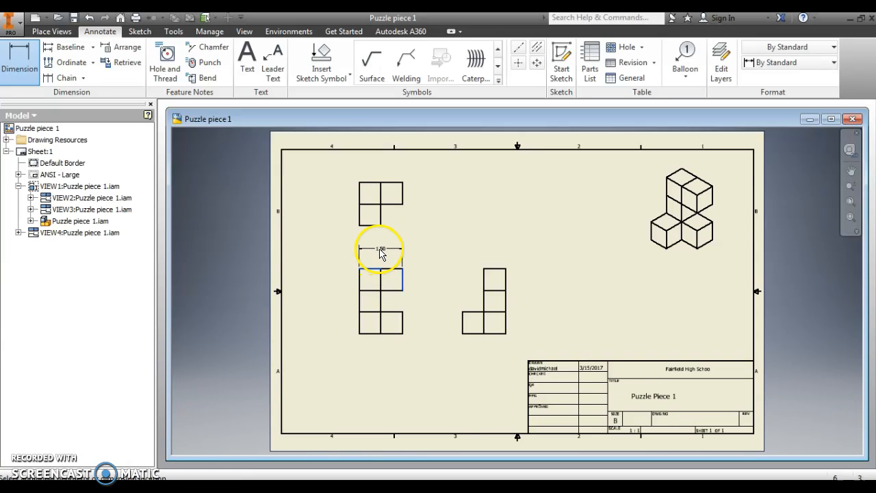
click(381, 254)
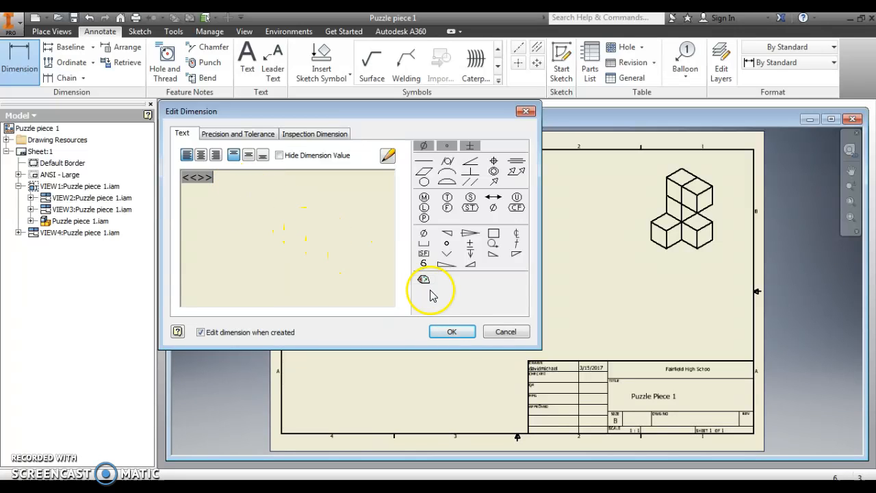
click(452, 332)
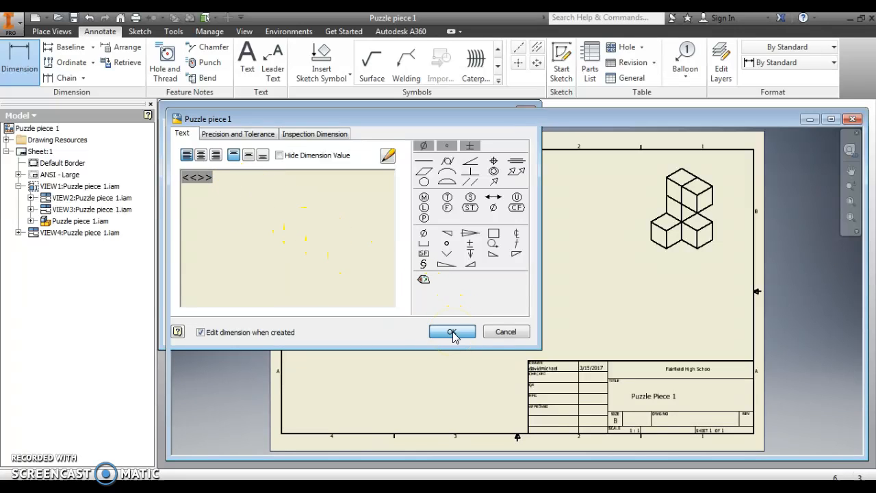
click(380, 252)
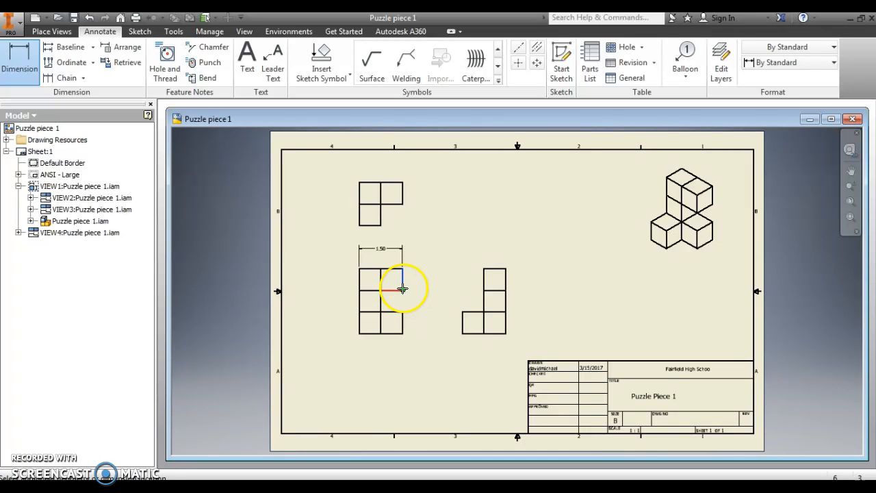
Dimension the gap between the front view's two arms on its right and the view's overall height on its left
click(403, 319)
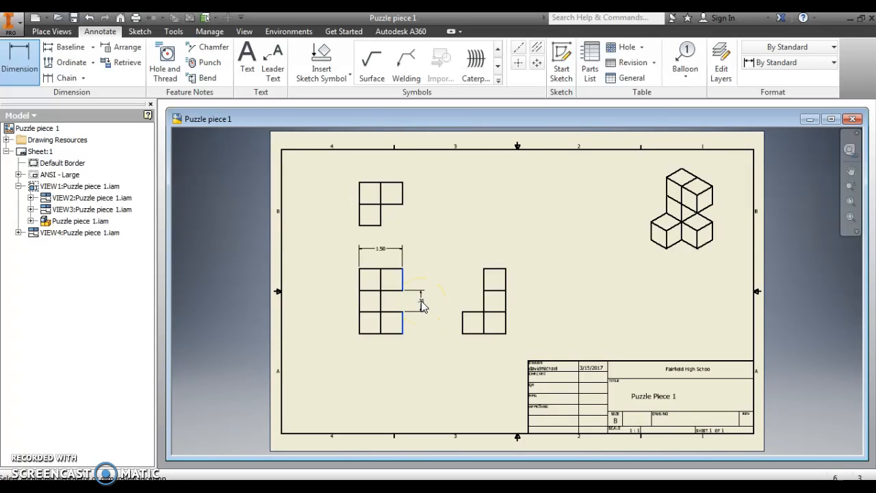
click(421, 301)
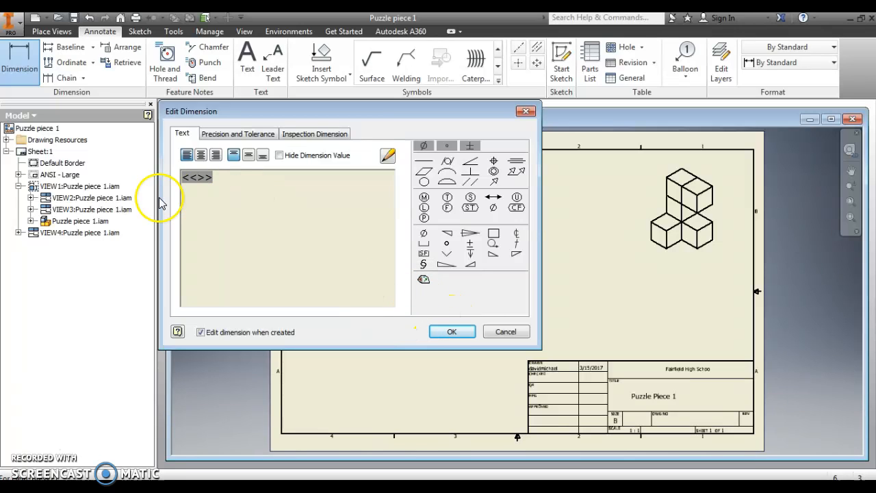
click(452, 332)
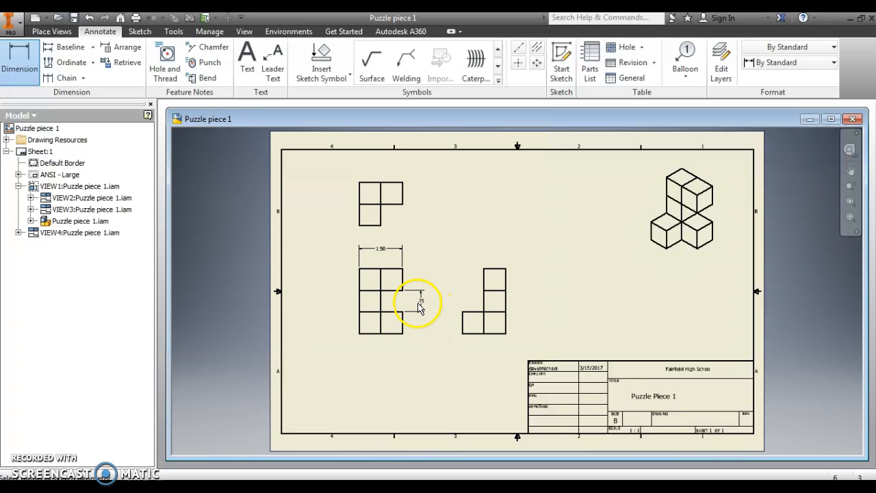
click(362, 268)
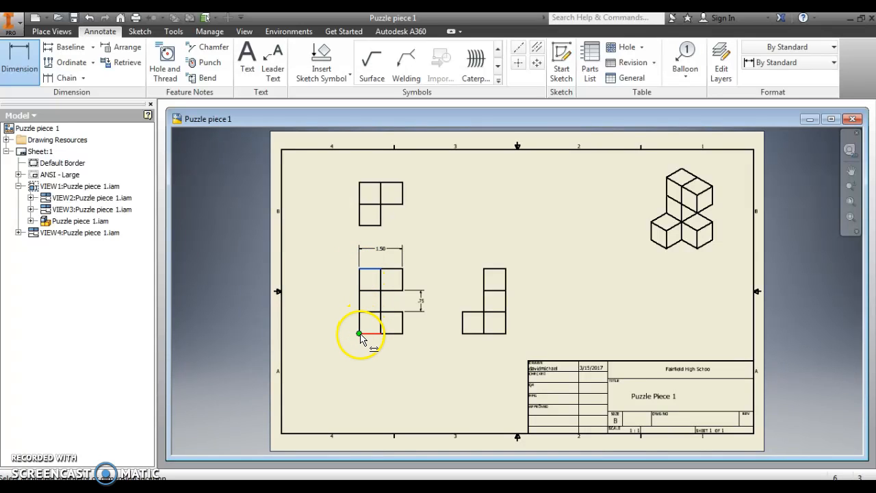
click(360, 334)
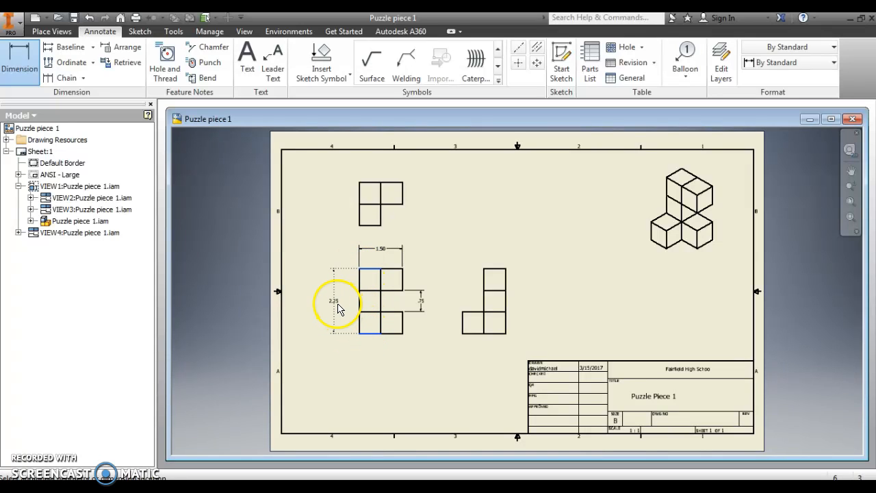
click(336, 309)
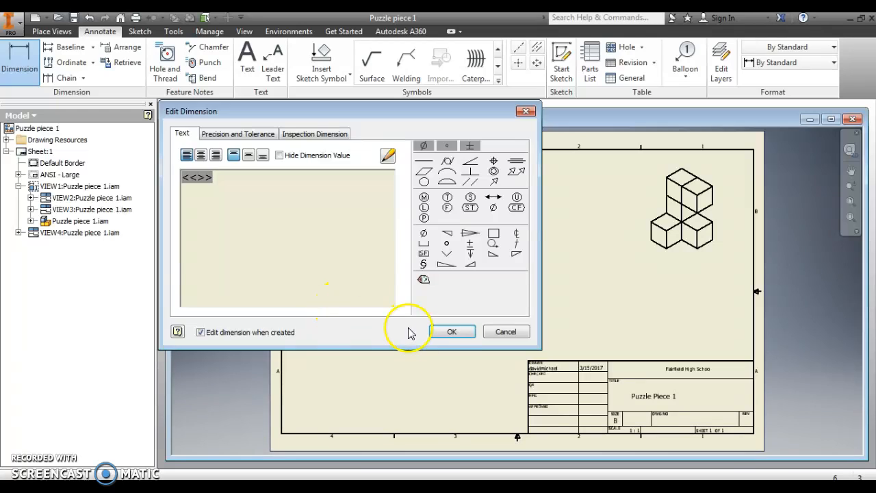
click(448, 332)
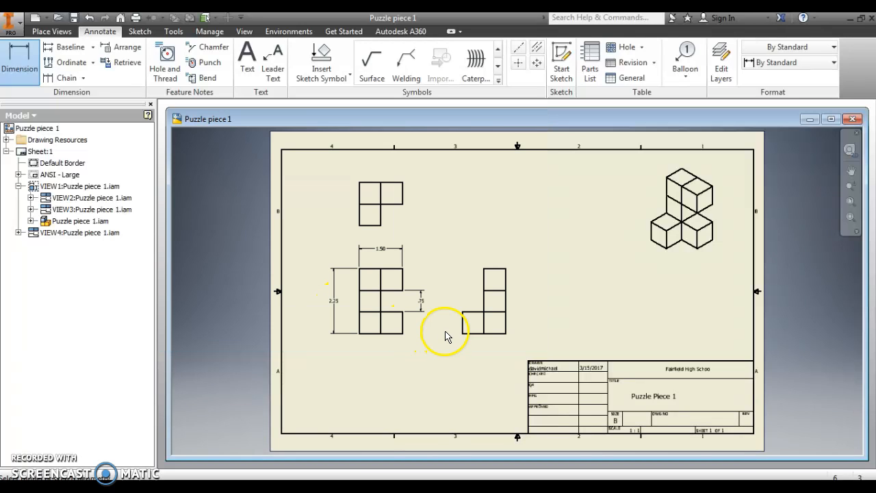
Dimension the height and the width of the front view's lower arm, keeping the default dimension text
click(403, 333)
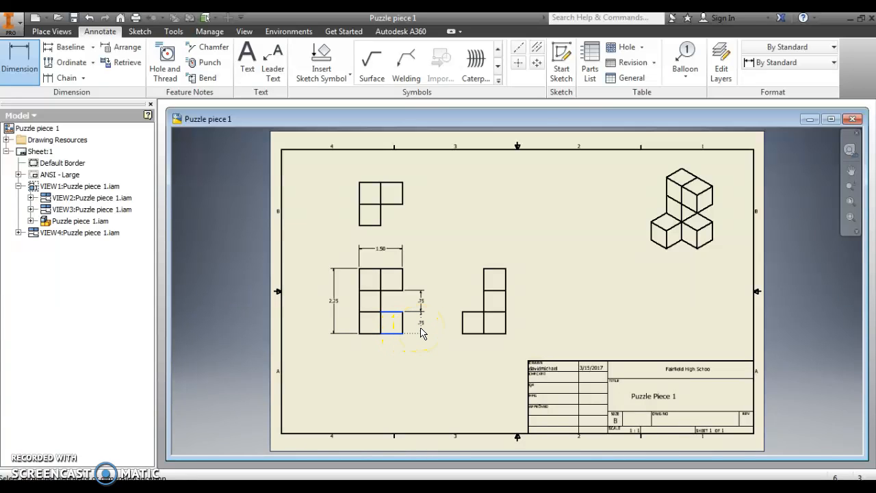
click(422, 334)
click(451, 332)
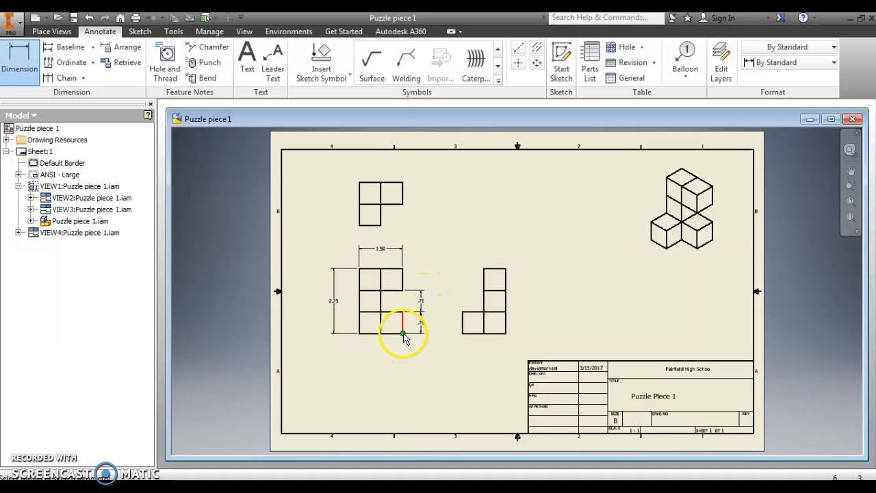
click(381, 334)
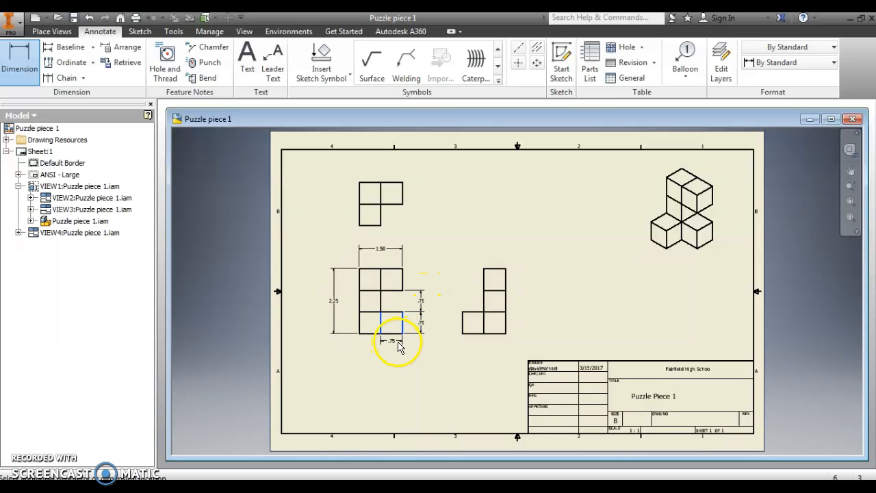
click(397, 360)
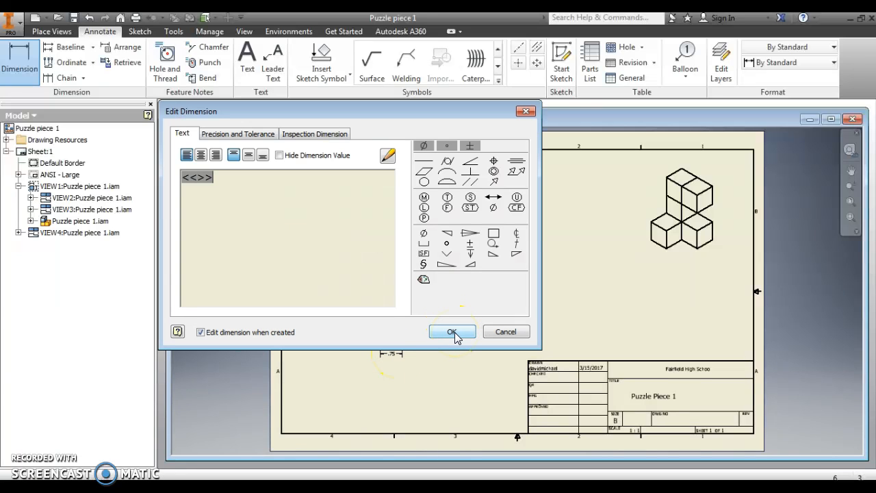
click(451, 332)
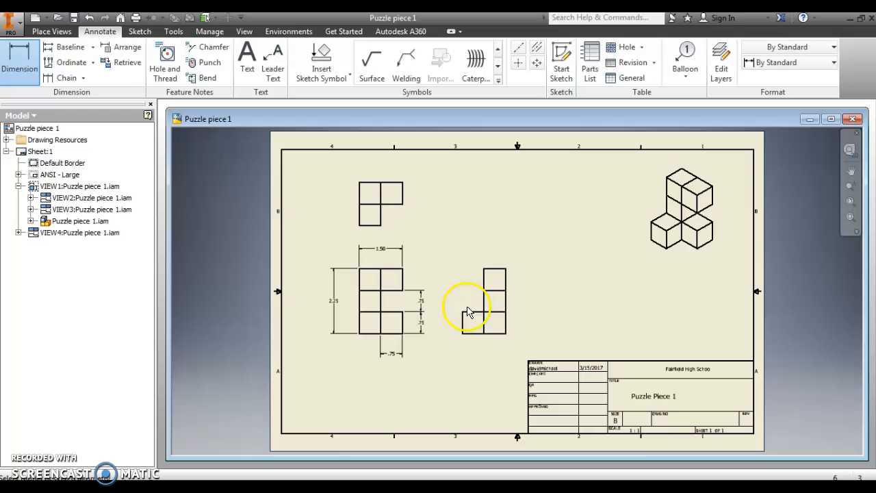
Dimension the depth of the top view's right-hand block, placing the dimension to the right of the view
click(401, 203)
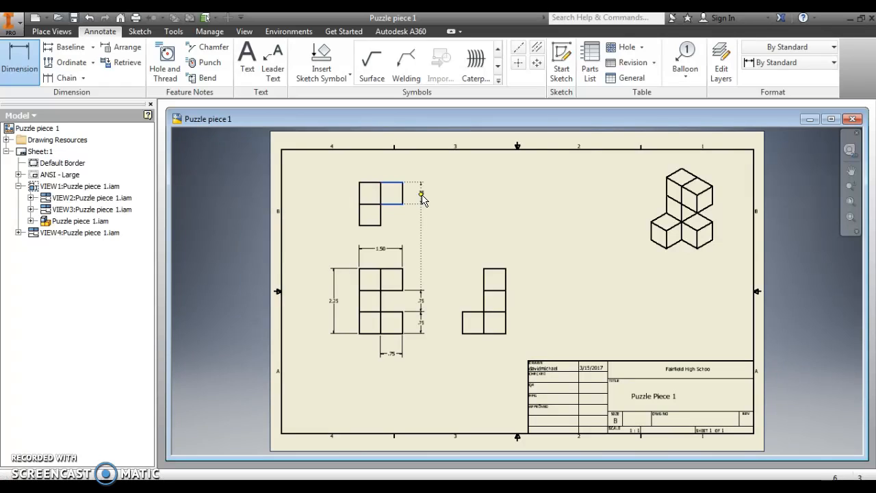
click(422, 200)
click(453, 332)
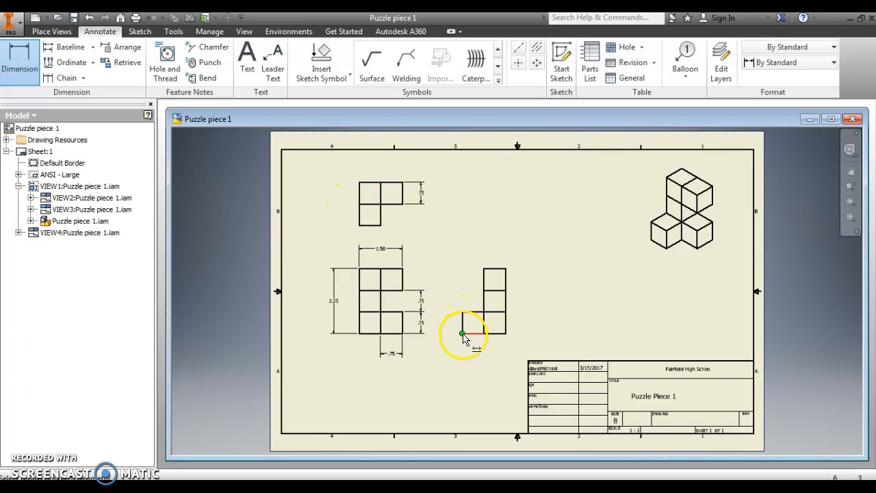
Dimension the width of the side view's projecting lower-left block, placing the dimension below the view
click(483, 333)
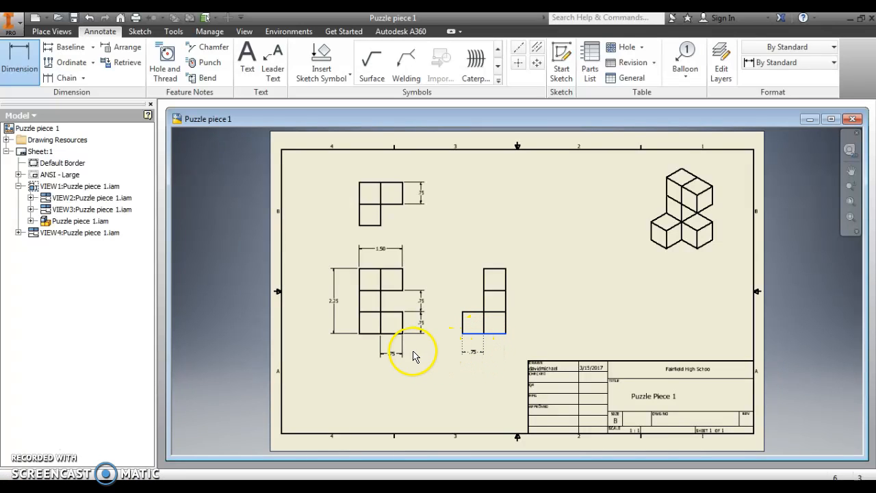
click(473, 355)
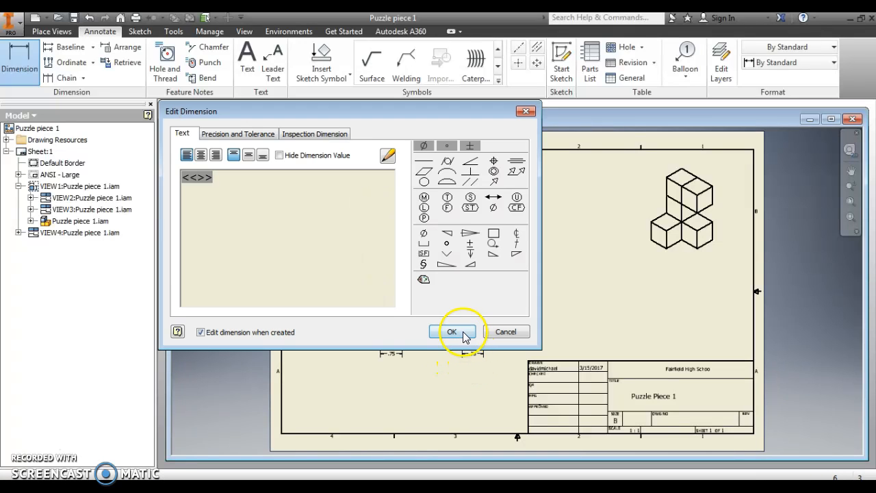
click(451, 330)
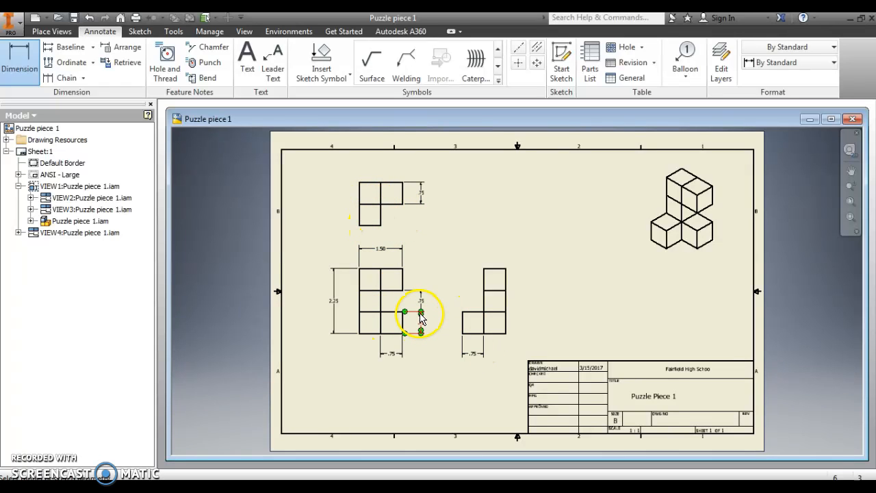
click(419, 322)
click(416, 317)
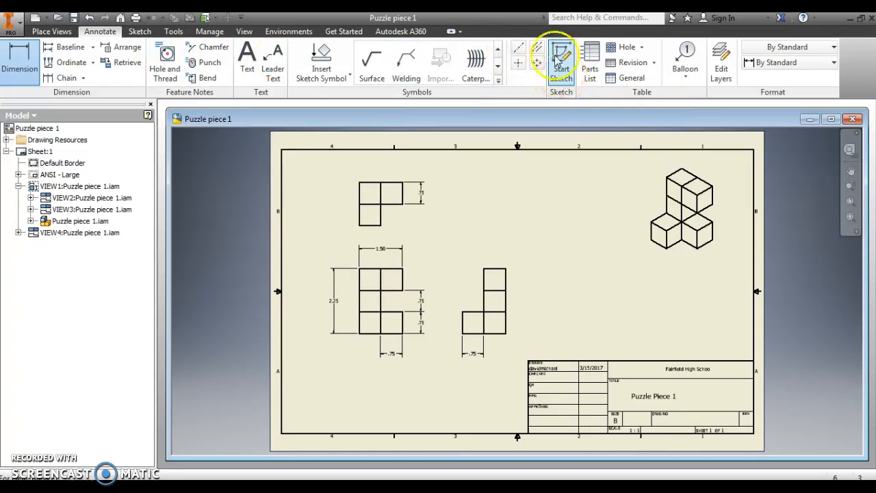
End the active Dimension command, leaving the placed dimensions on the sheet
click(684, 61)
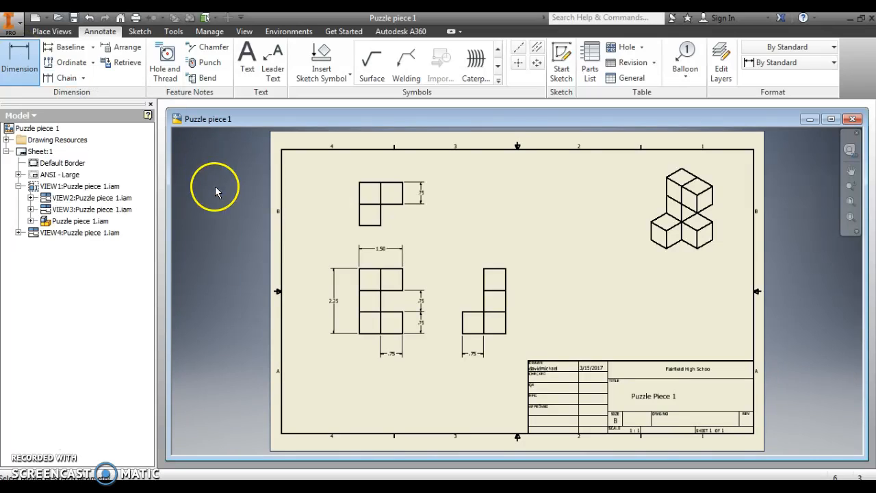
key(Escape)
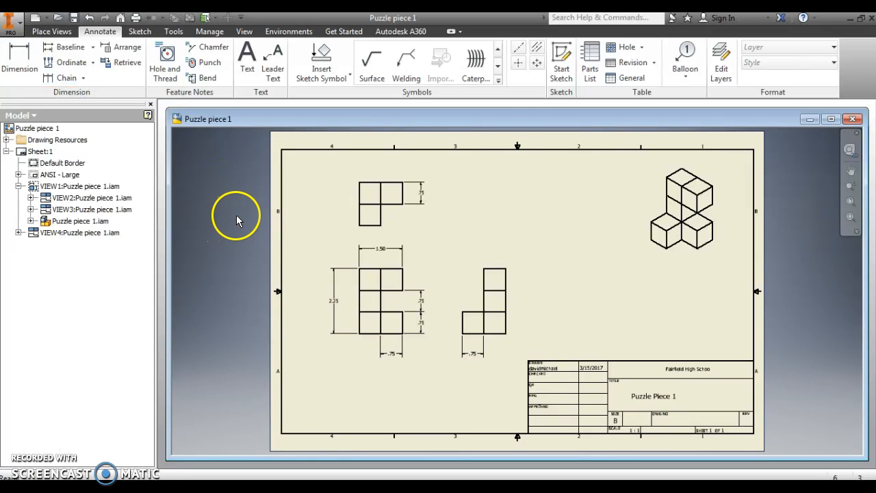
click(74, 17)
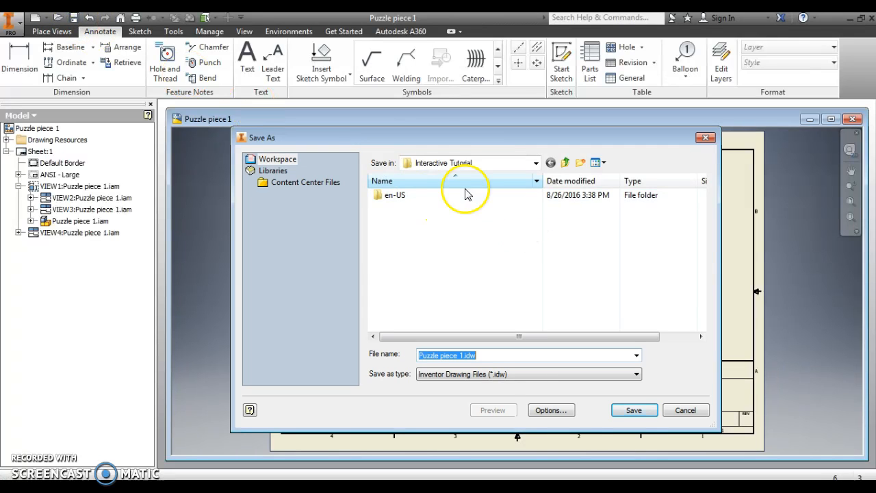
click(536, 163)
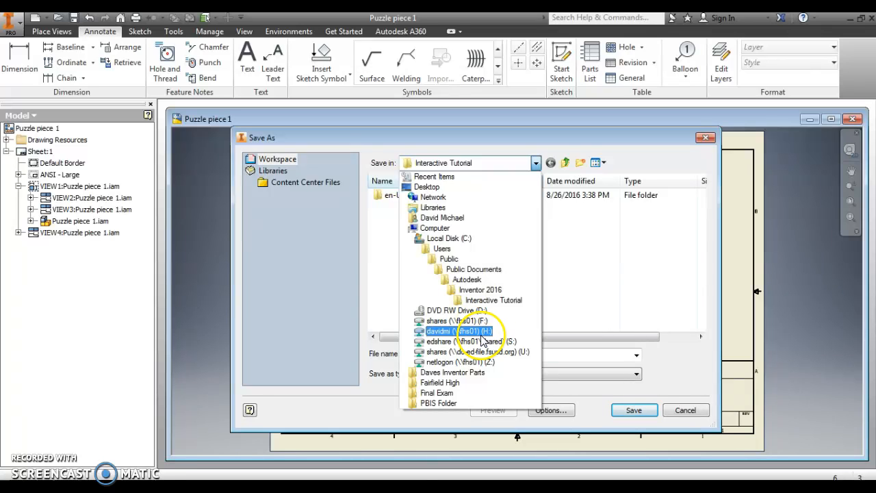
click(427, 187)
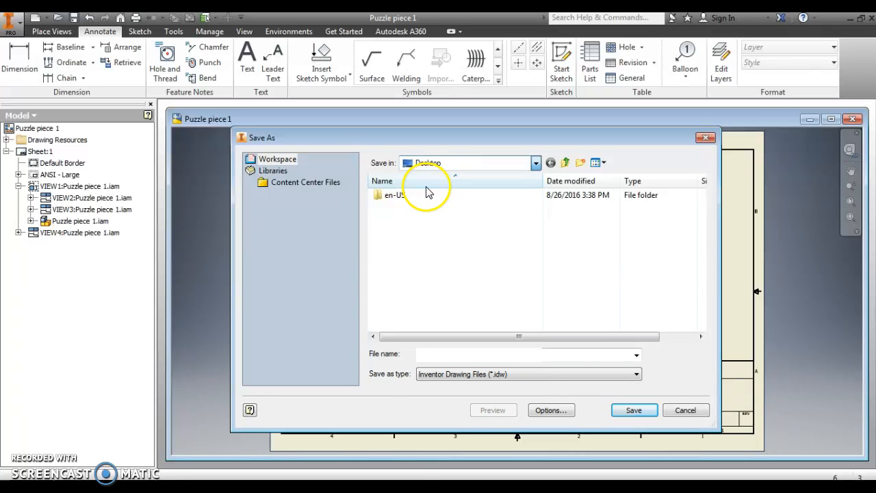
click(433, 262)
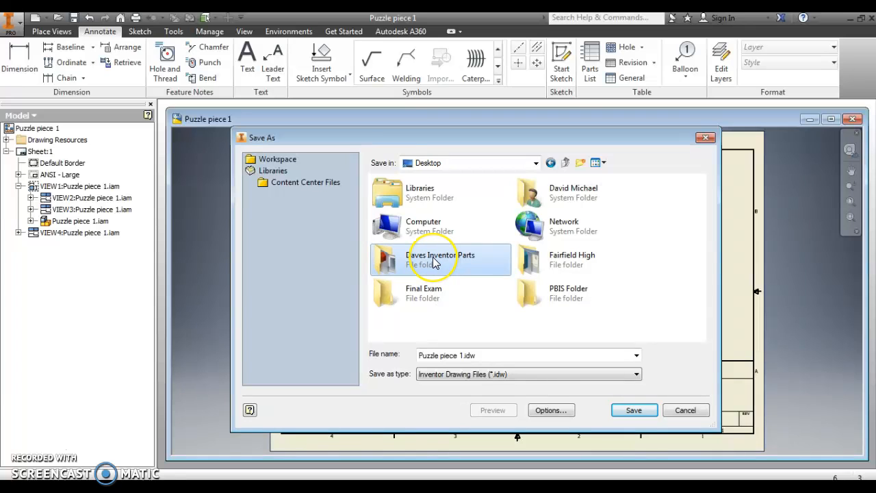
double_click(434, 262)
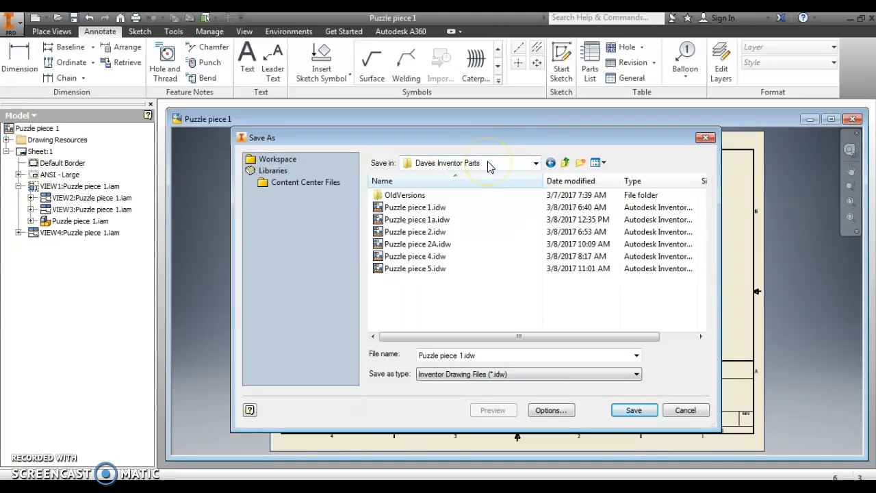
click(685, 411)
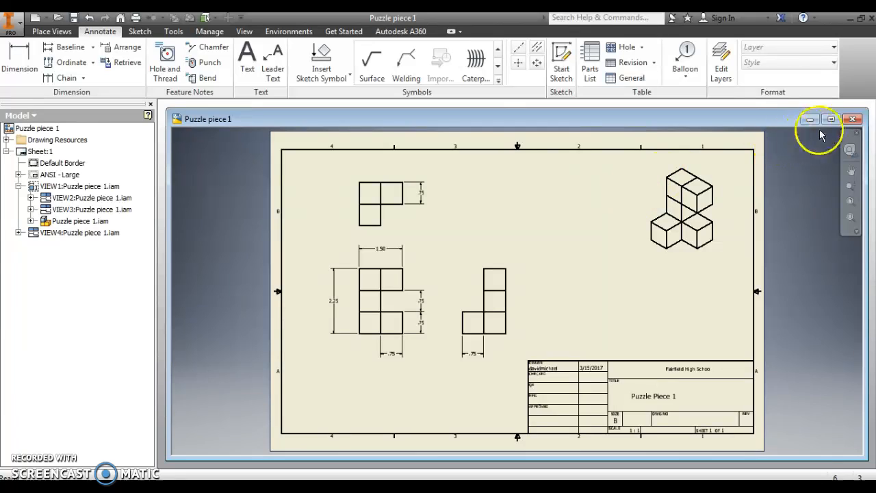